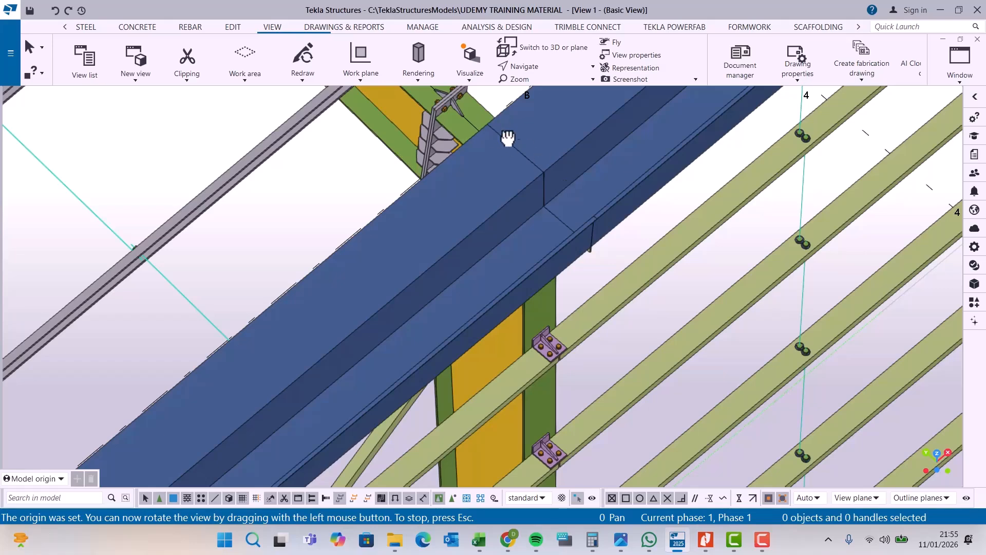
- Examine the blue eaves gutter along gridline A, including its piece joints and the end piece at the gridline 1 corner
scroll(582, 239, up, 4)
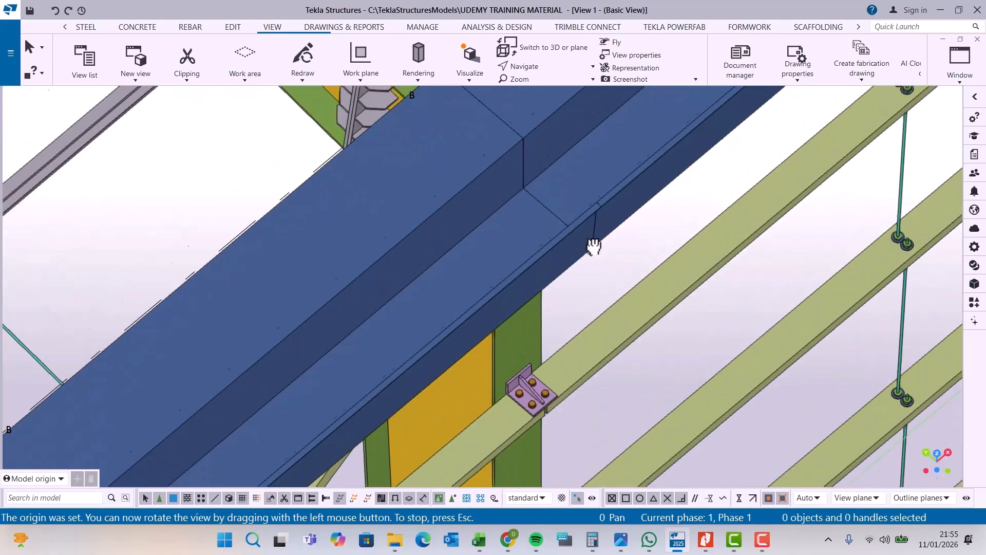
scroll(635, 298, down, 4)
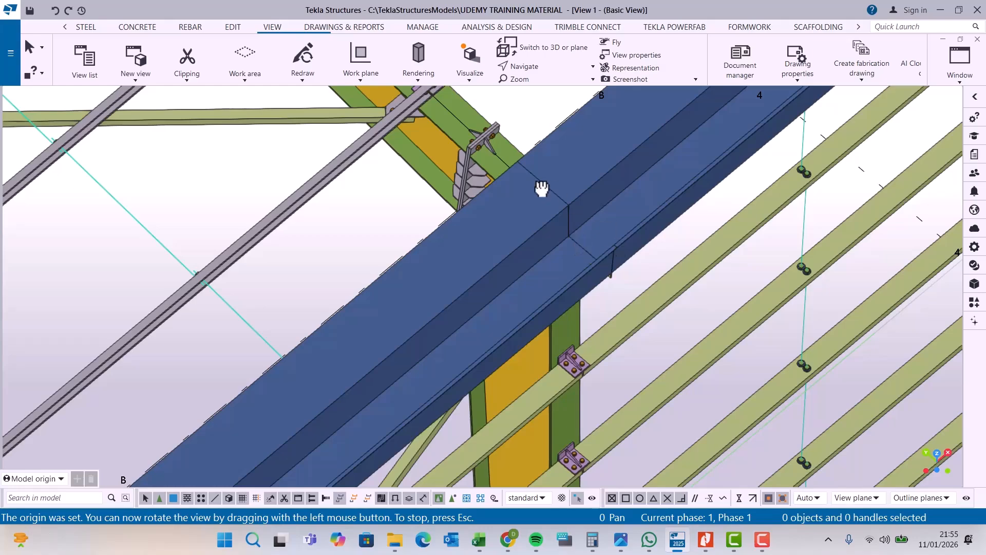
scroll(542, 188, down, 6)
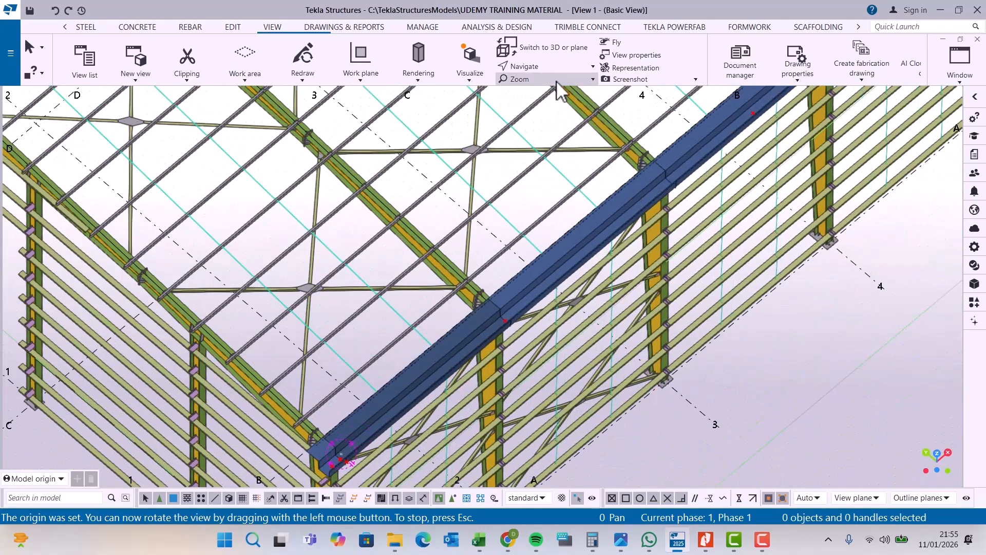
scroll(540, 198, down, 3)
key(v)
click(515, 290)
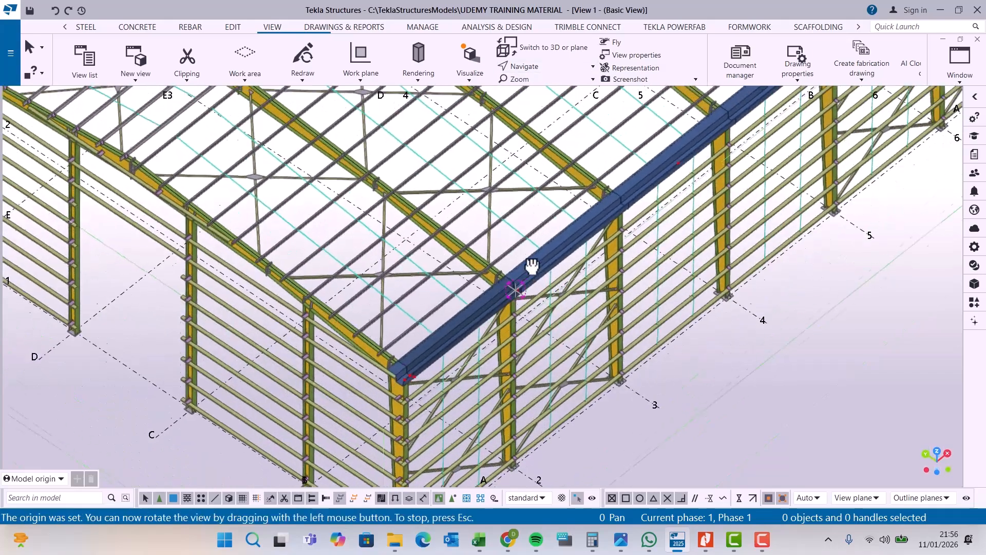
scroll(379, 375, up, 5)
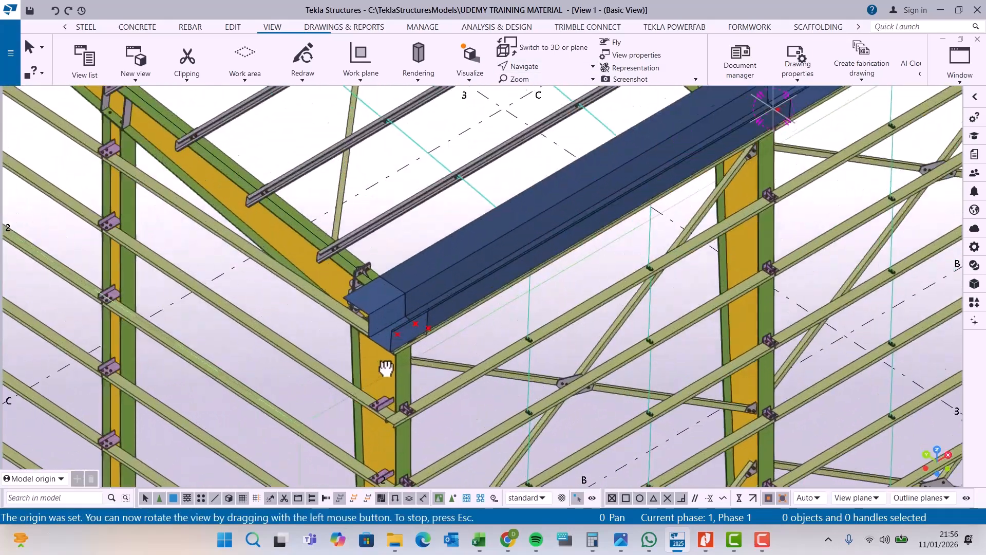
scroll(386, 367, up, 3)
drag(438, 328, 527, 356)
scroll(506, 355, down, 3)
scroll(537, 400, up, 3)
right_click(497, 174)
click(525, 182)
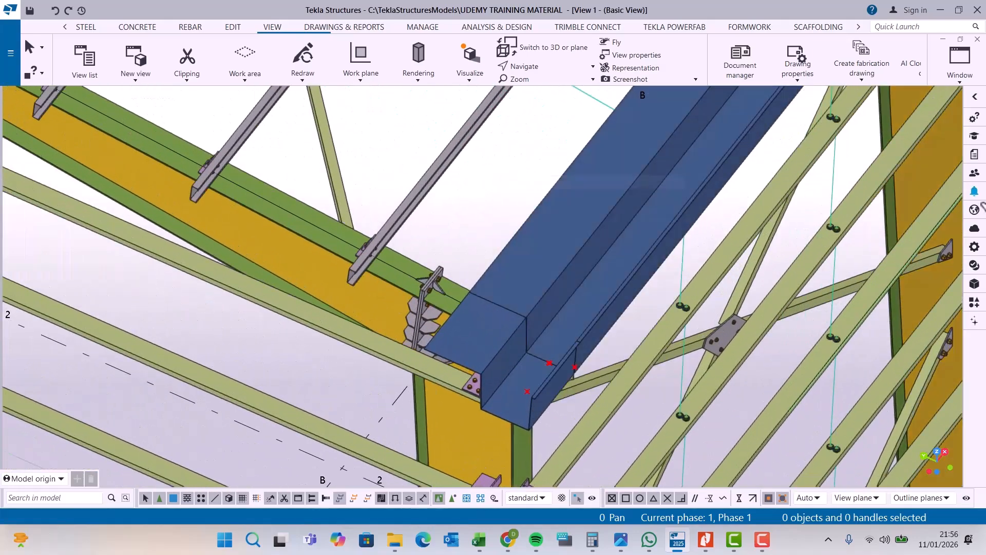
- Use Hole Generation (32) to cut a hole at the marked point in the floor of the gutter's end piece at gridline 1
click(974, 303)
scroll(487, 187, up, 2)
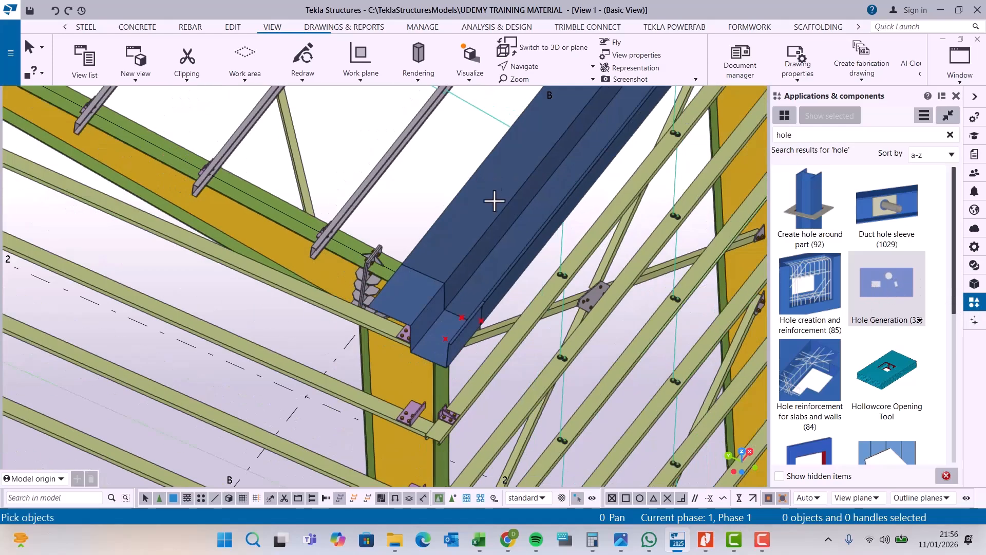
scroll(414, 349, up, 6)
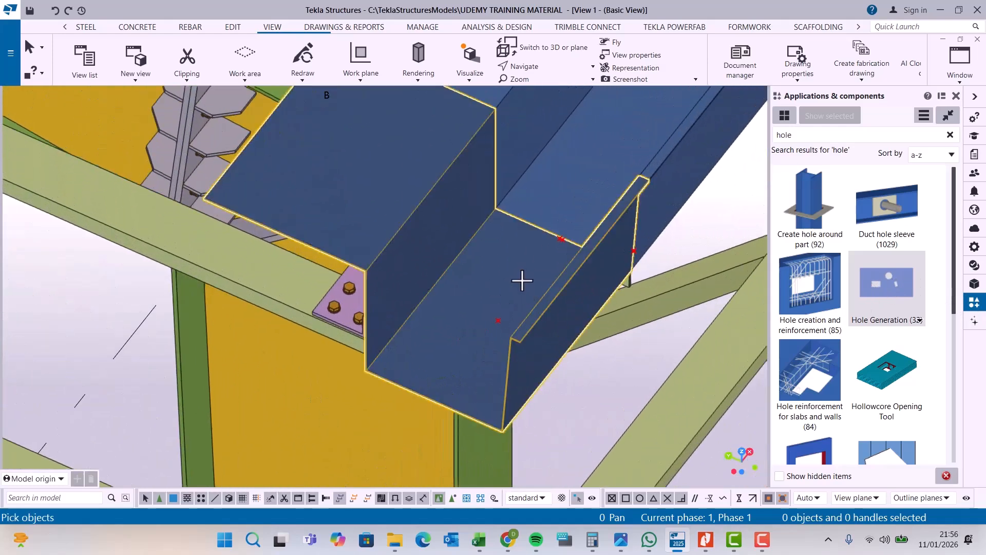
click(522, 280)
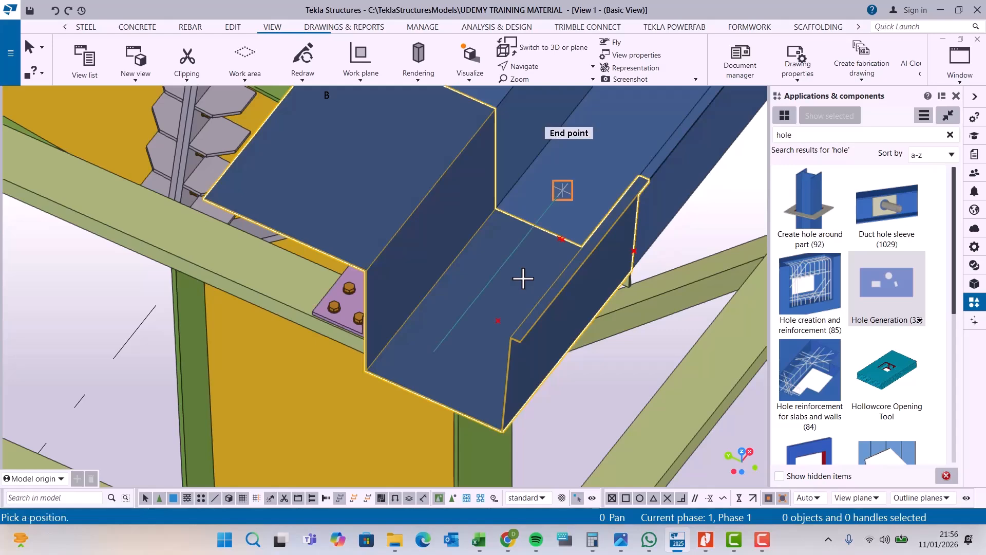
click(498, 320)
right_click(585, 188)
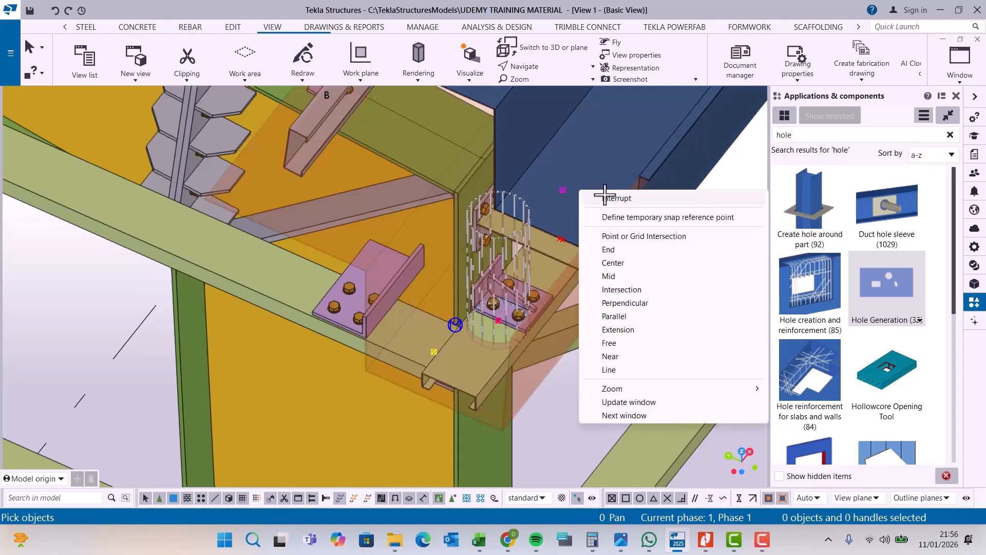
click(605, 193)
- Review the size, offsets and part cut shape of the end-piece hole in its Hole Generation properties and apply the circular cut
scroll(554, 285, up, 2)
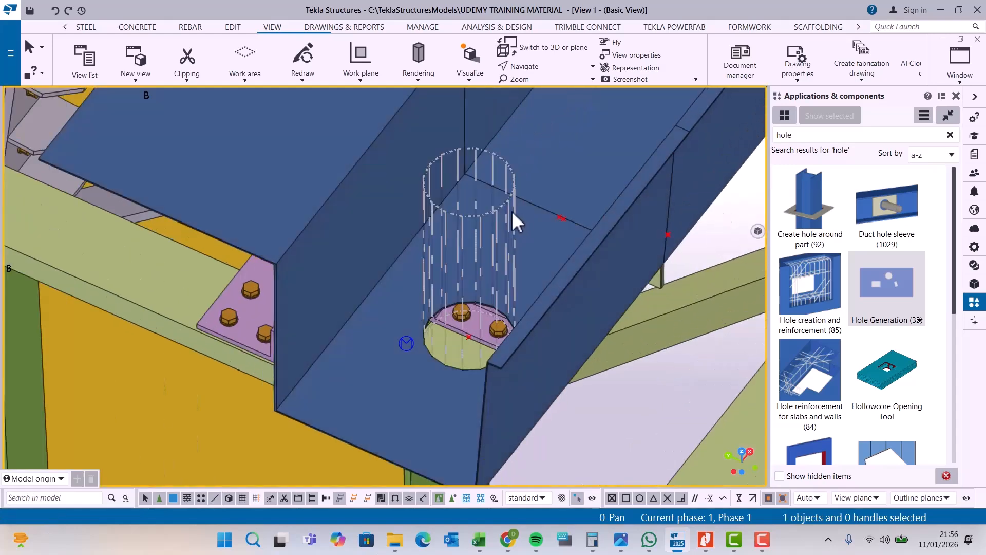
double_click(511, 210)
drag(234, 184, 251, 99)
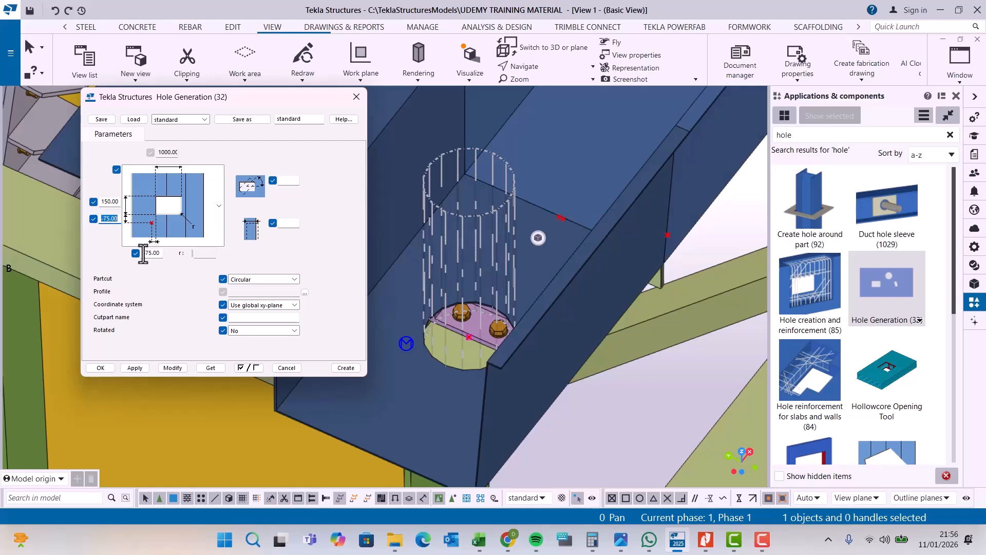
click(295, 280)
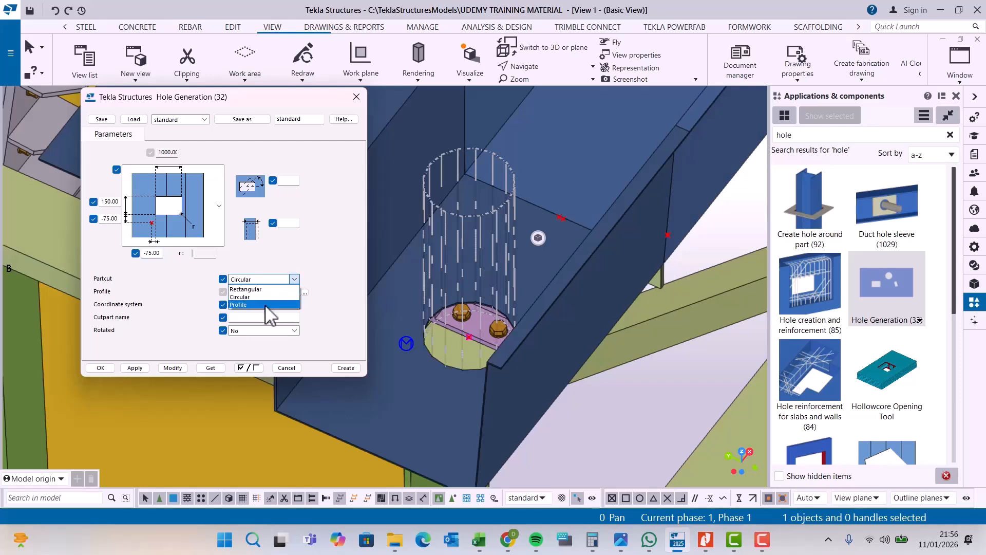
click(310, 292)
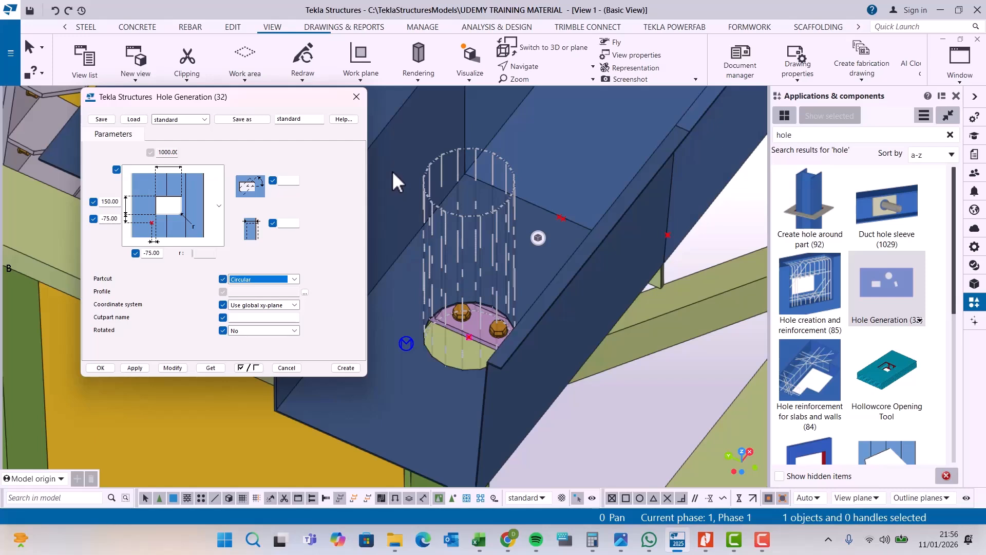
click(175, 368)
click(103, 366)
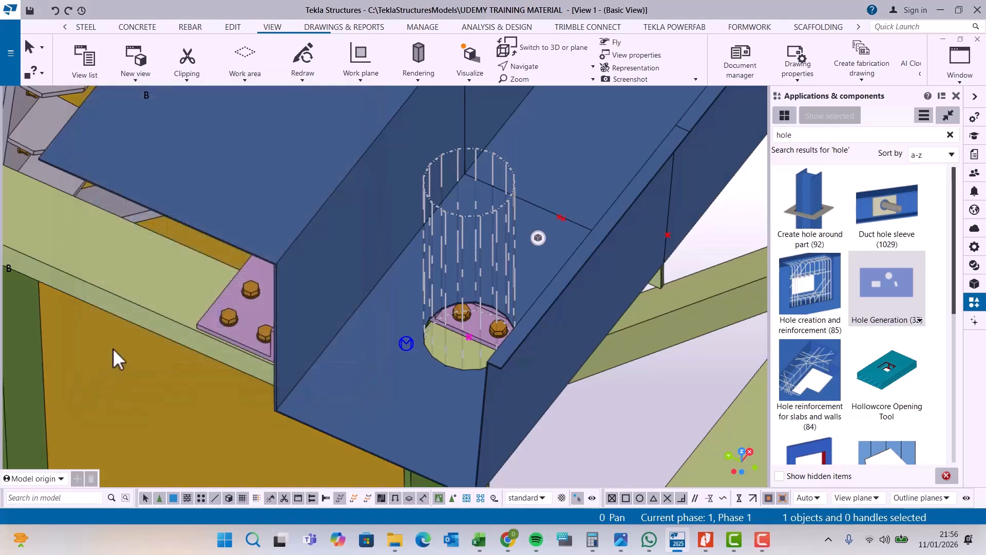
- Add a circular outlet hole at the marked point in the gutter piece between gridlines 3 and 4
scroll(432, 190, down, 10)
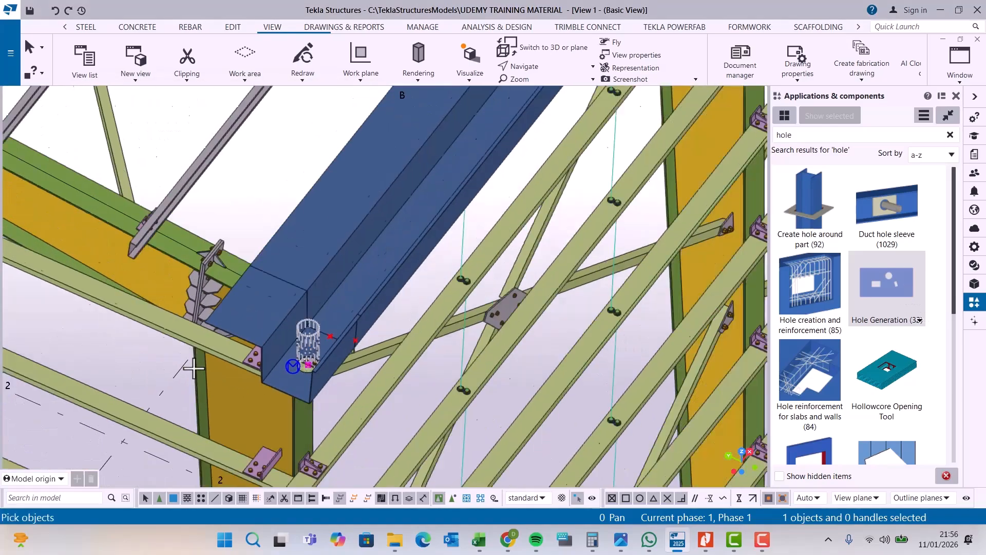
scroll(456, 143, down, 5)
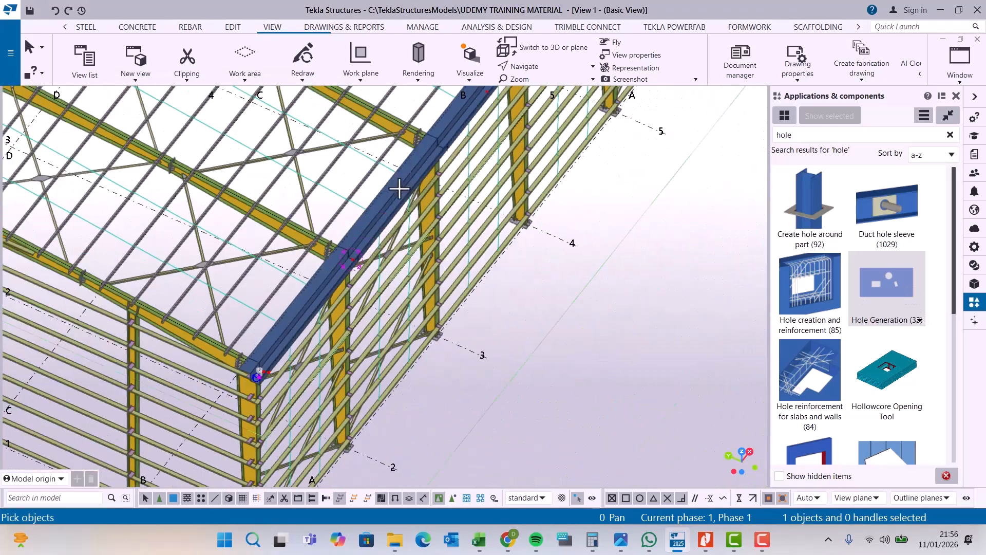
scroll(437, 221, down, 1)
scroll(465, 152, up, 3)
scroll(463, 152, down, 3)
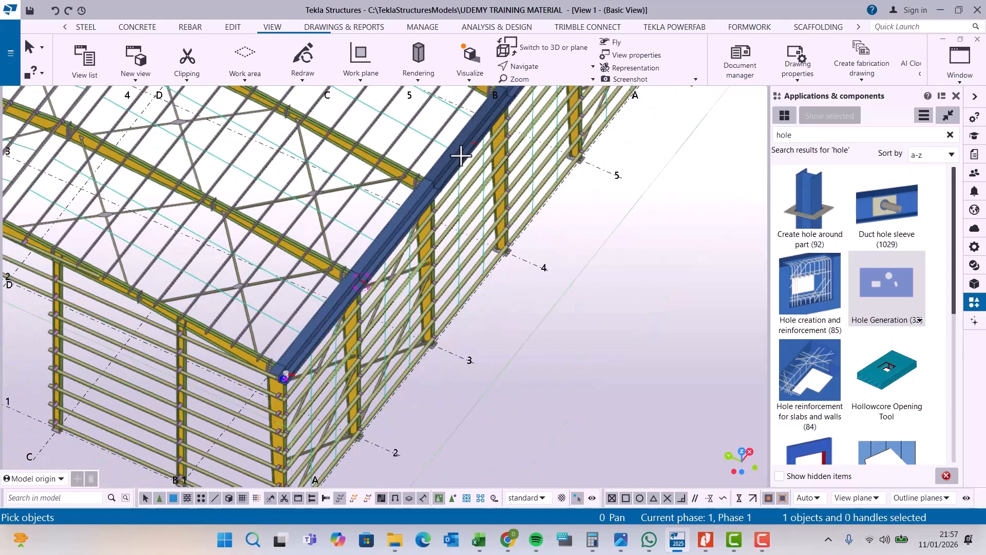
scroll(393, 231, up, 5)
scroll(370, 282, up, 6)
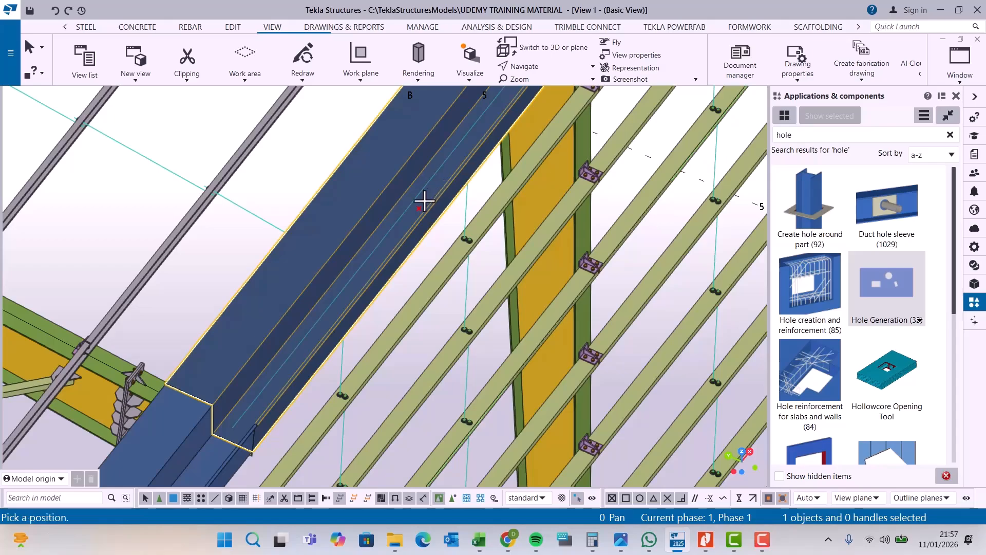
click(420, 207)
scroll(441, 180, down, 5)
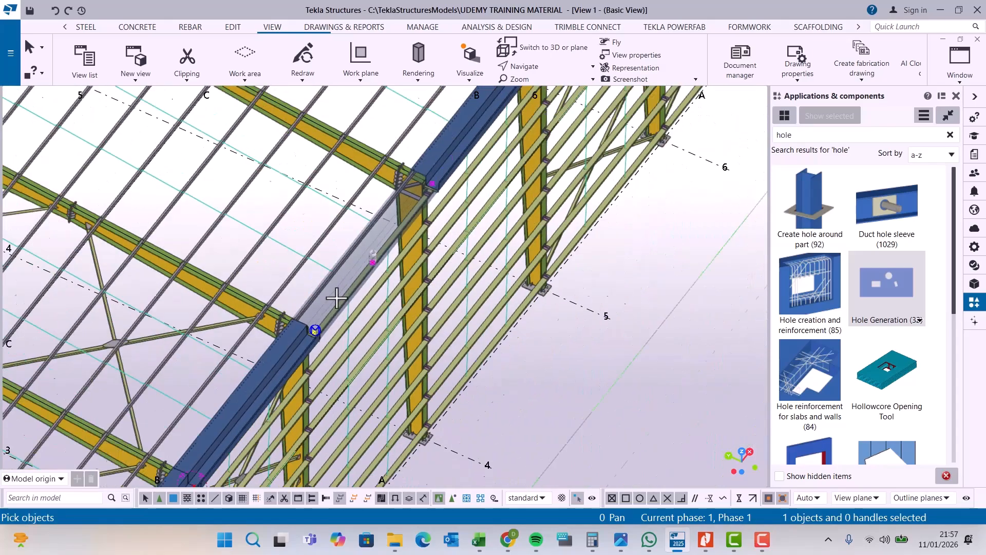
- Add circular outlet holes at the marked points in the gutter pieces between gridlines 5 and 6 and between gridlines 7 and 8
scroll(452, 162, up, 7)
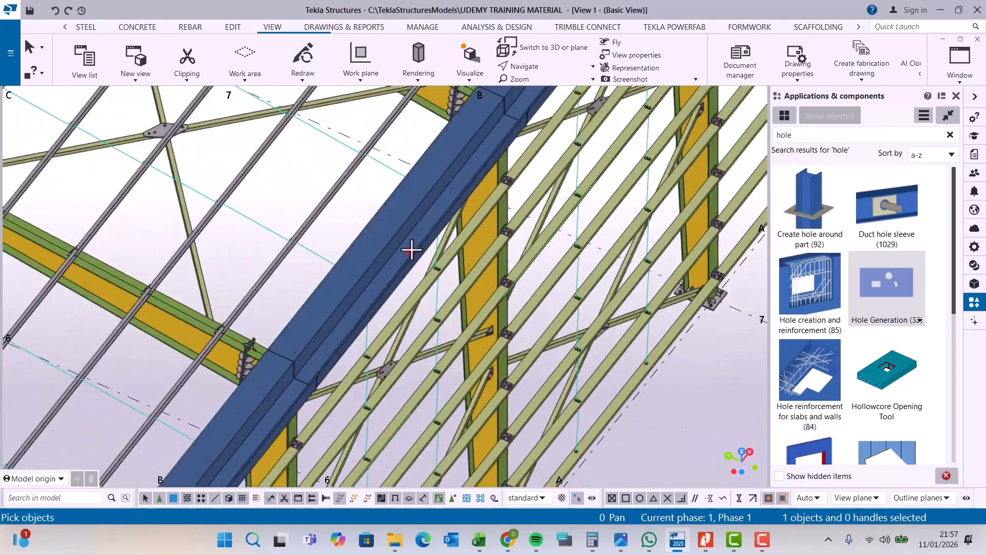
scroll(419, 242, up, 4)
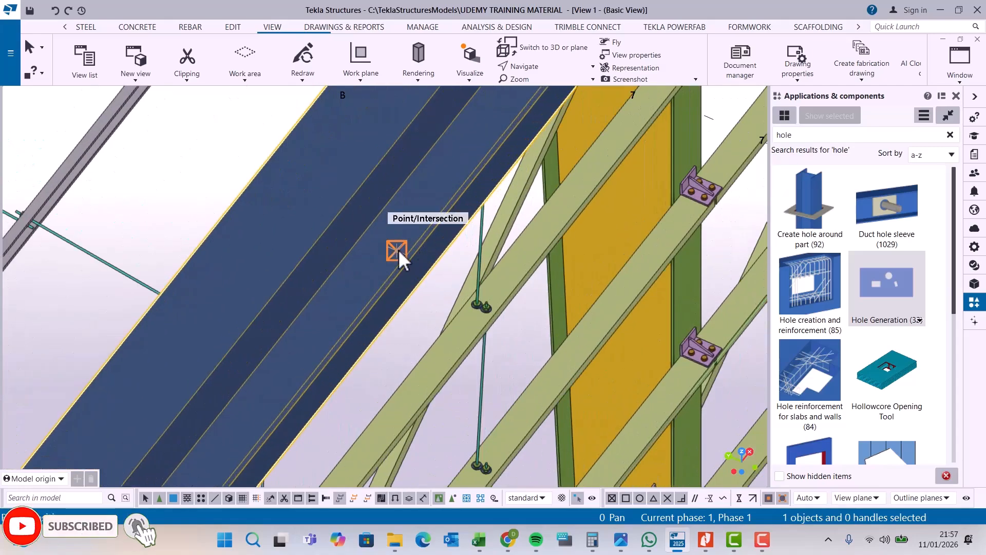
scroll(398, 257, down, 10)
scroll(340, 276, up, 6)
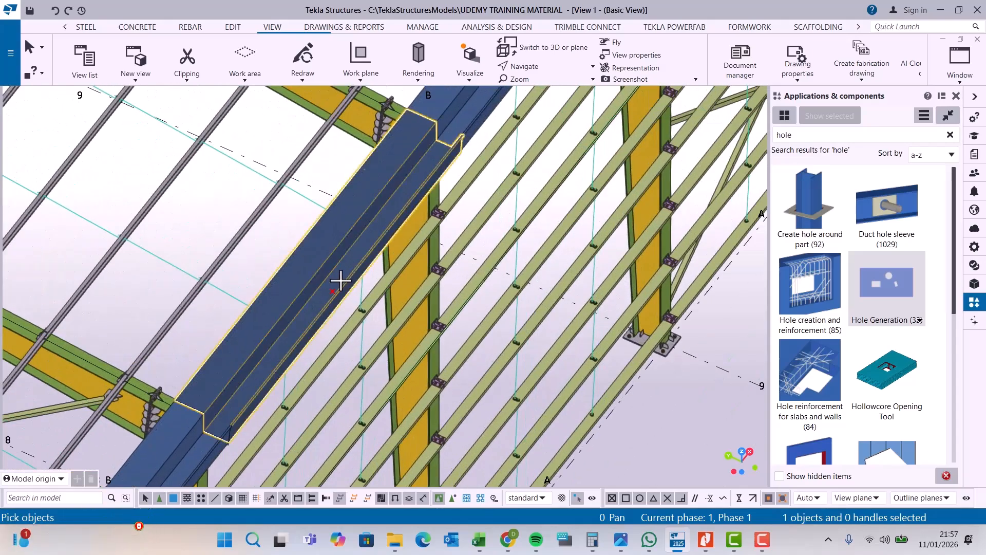
scroll(340, 281, up, 3)
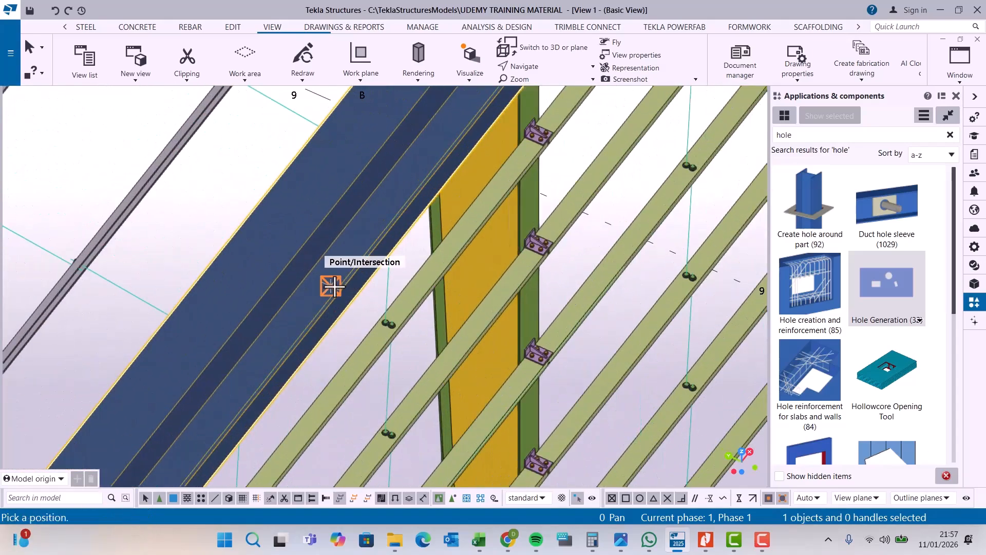
click(331, 286)
scroll(364, 288, down, 6)
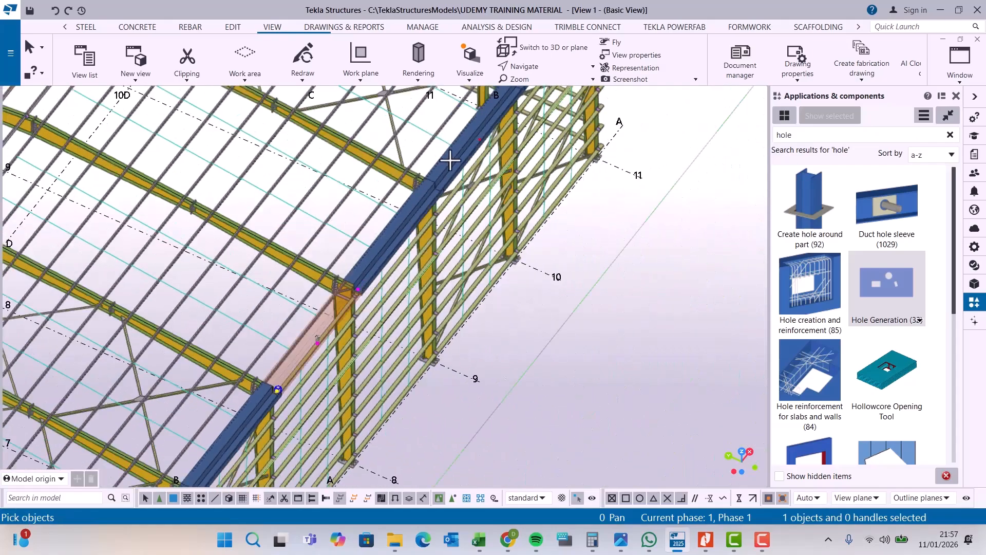
- Add a circular outlet hole at the marked point in the gutter piece between gridlines 9 and 10
scroll(490, 128, up, 5)
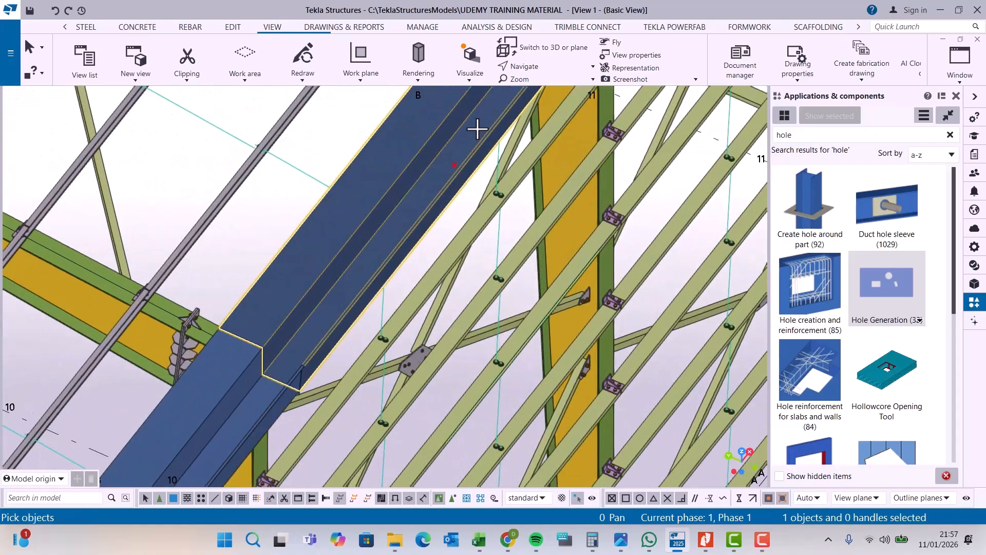
click(463, 159)
scroll(458, 165, down, 2)
click(451, 176)
scroll(380, 325, down, 5)
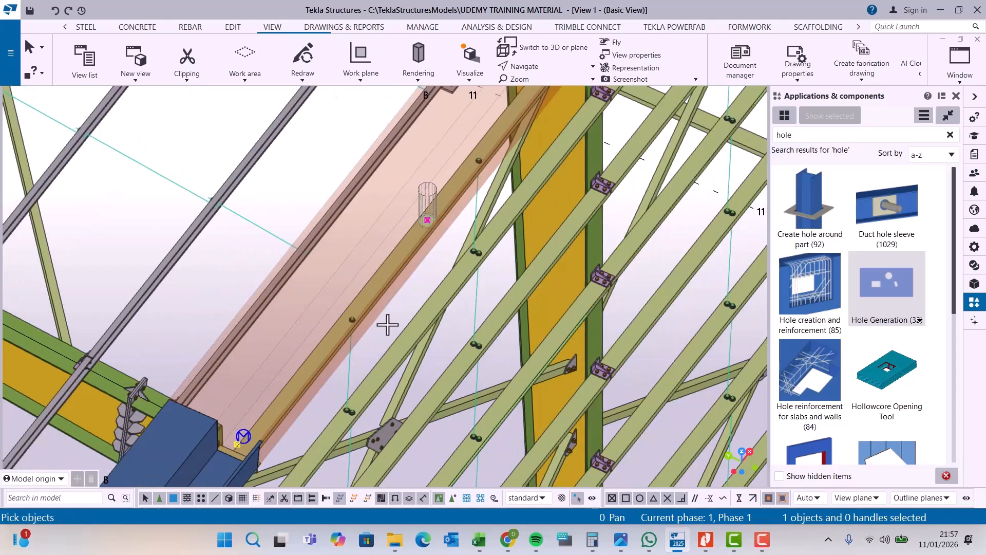
scroll(341, 321, down, 3)
right_click(546, 139)
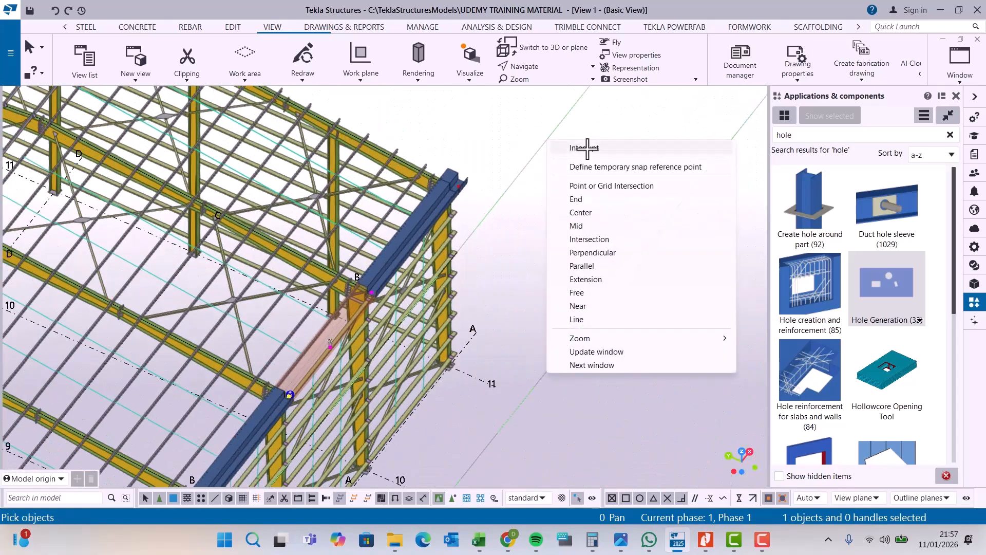
click(598, 149)
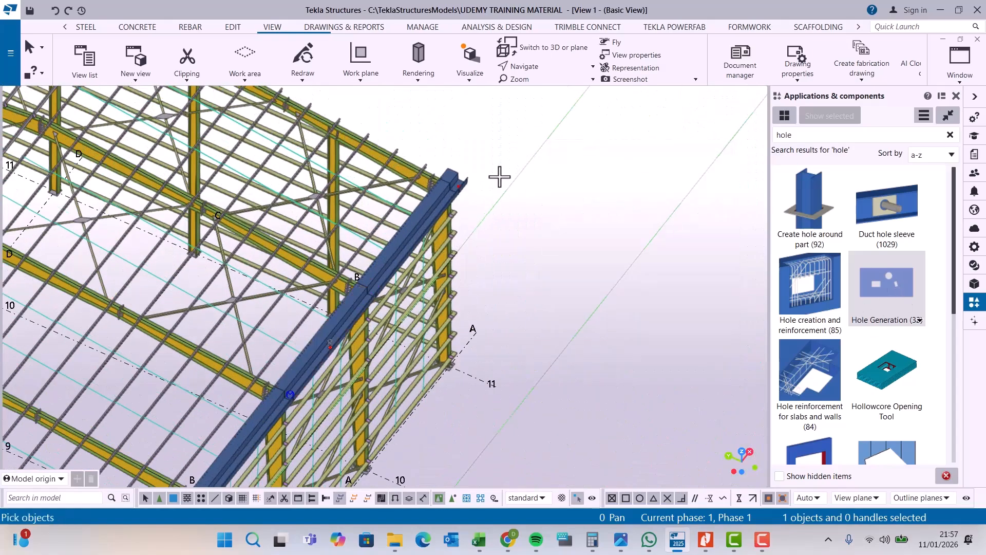
- Cut a circular outlet hole at the marked point in the gutter's end piece at gridline 11, and clear the temporary cut outlines
scroll(483, 165, up, 6)
scroll(457, 161, up, 2)
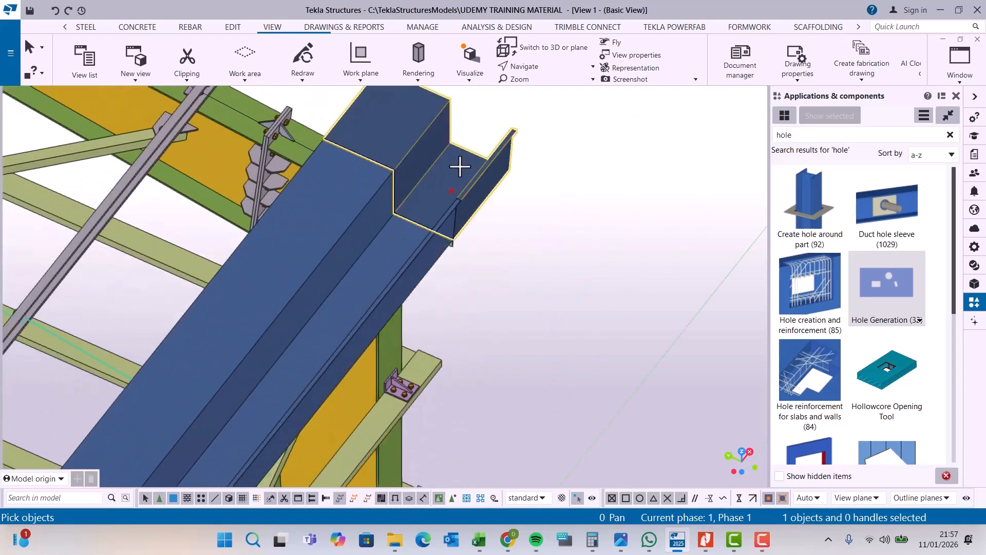
click(461, 166)
click(460, 195)
right_click(663, 137)
click(608, 137)
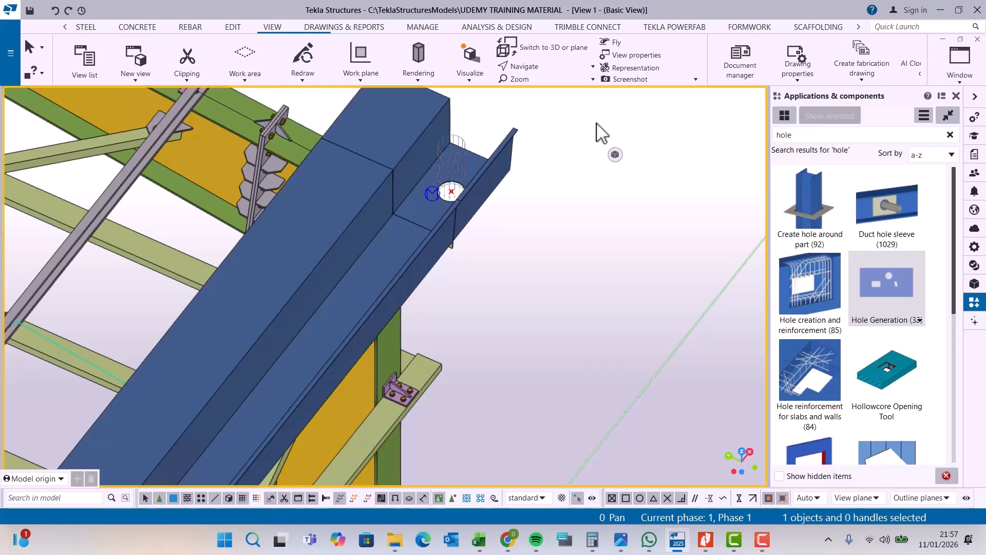
right_click(601, 133)
click(636, 194)
- Examine the gutter's end at a building corner, from the outlet hole above to its underside at the bolted cleat
click(545, 65)
click(554, 90)
click(450, 189)
drag(368, 115, 529, 95)
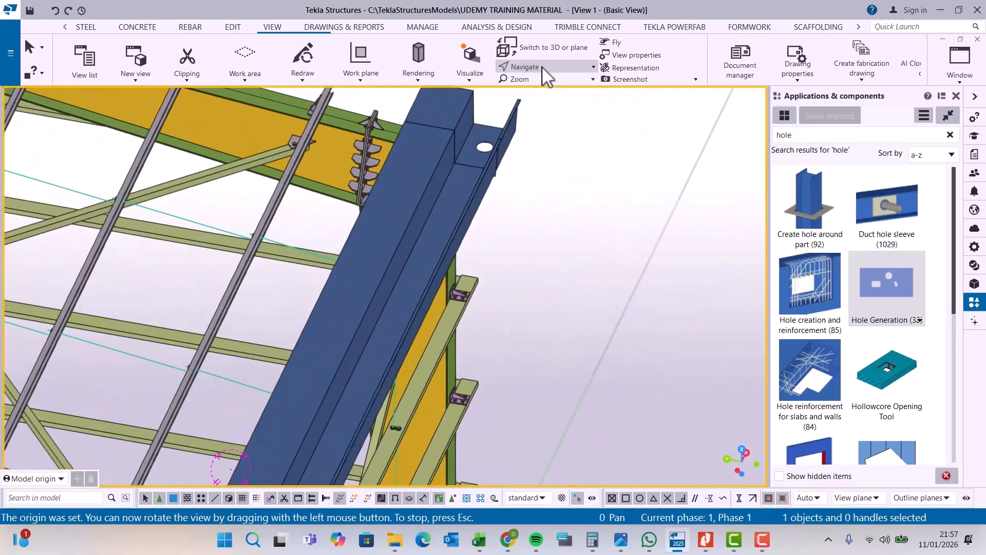
key(v)
click(482, 164)
mouse_move(480, 164)
mouse_down()
mouse_move(286, 101)
mouse_move(306, 39)
mouse_move(199, 67)
mouse_move(218, 123)
mouse_move(476, 160)
mouse_up()
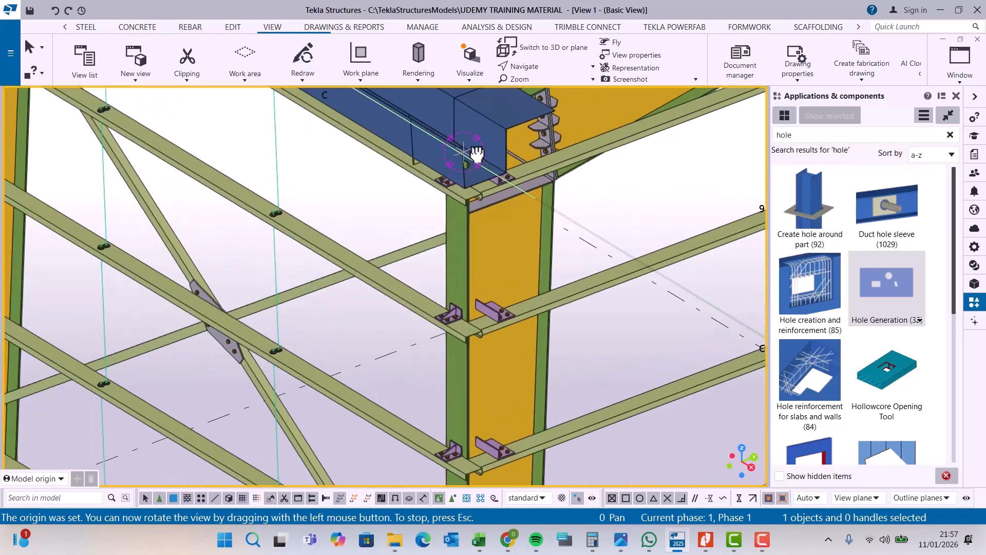
scroll(476, 160, up, 10)
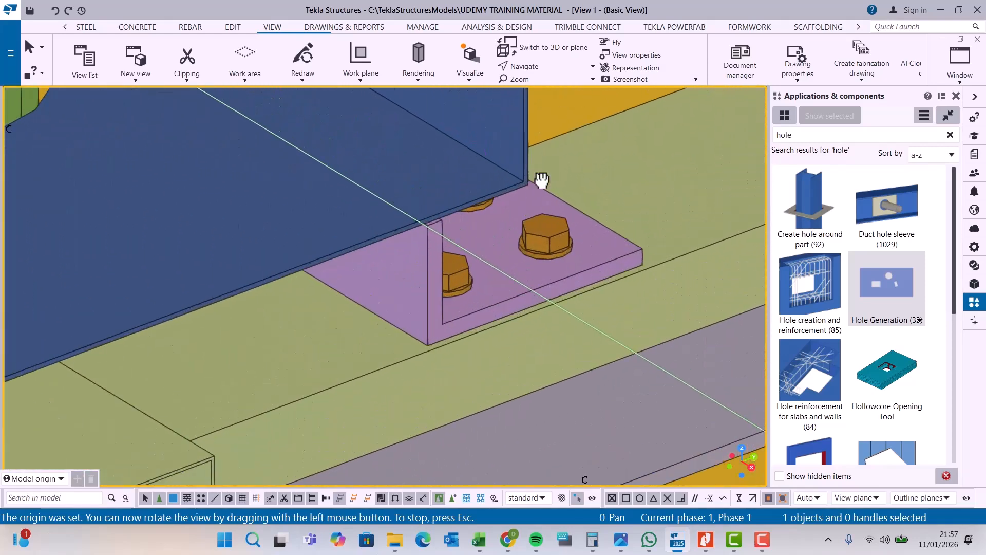
right_click(541, 144)
click(596, 151)
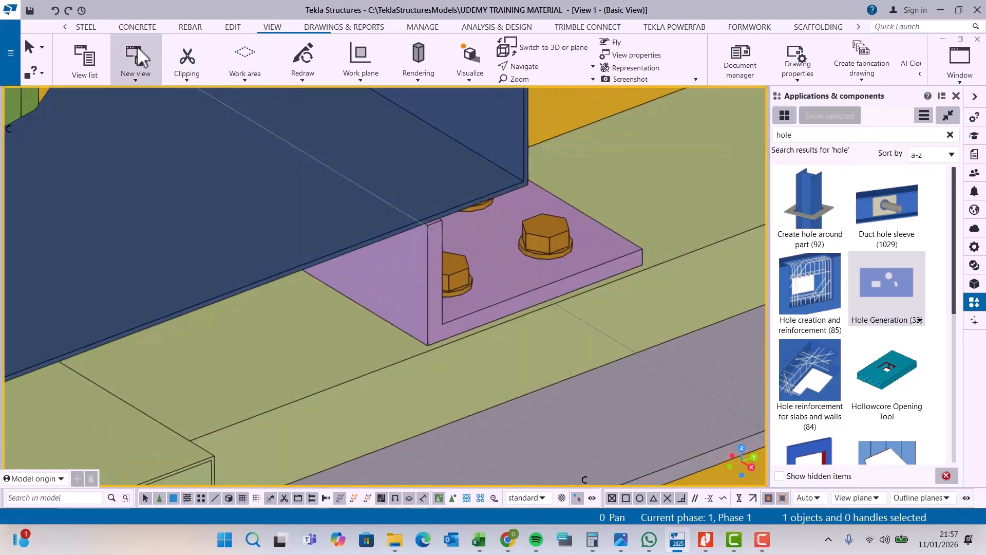
- Start a contour plate across the gutter's open end at gridline 11, picking its two bottom inner corners
click(86, 26)
click(165, 66)
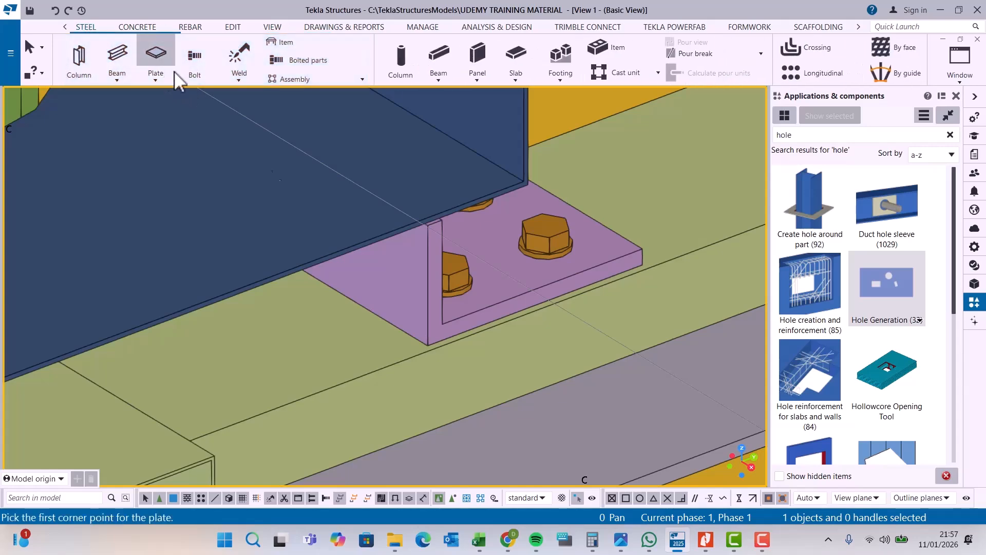
scroll(231, 326, down, 3)
scroll(237, 355, up, 6)
scroll(241, 357, up, 2)
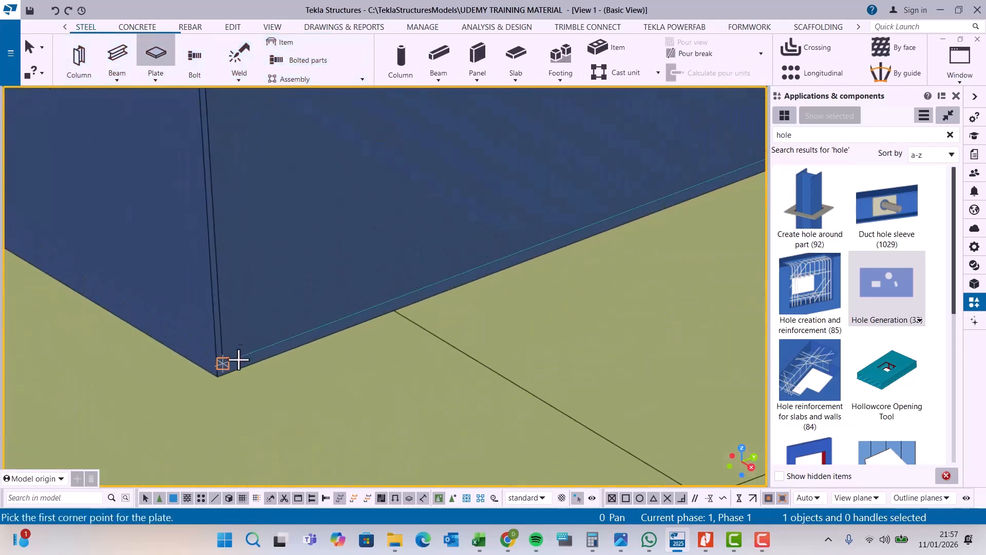
click(224, 363)
scroll(177, 370, down, 3)
scroll(415, 301, up, 2)
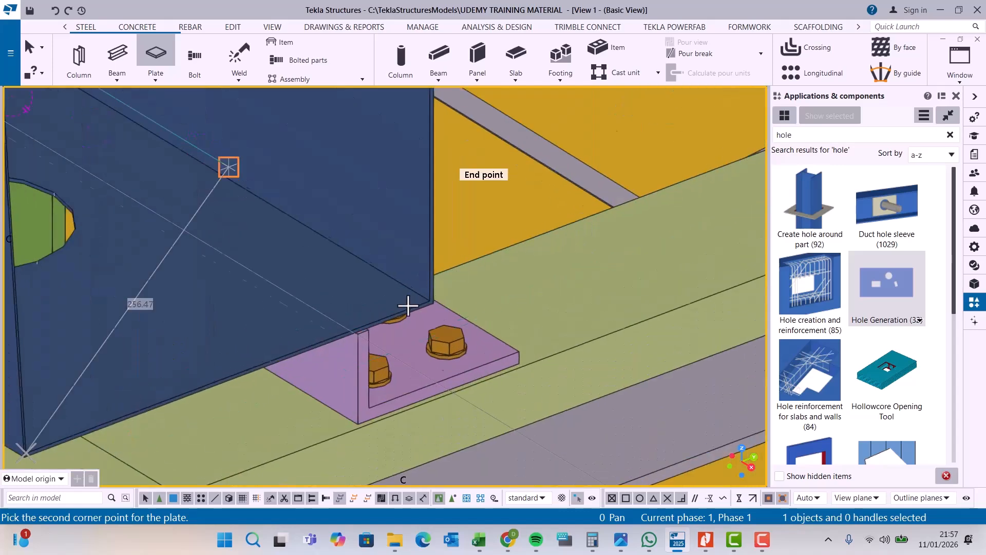
scroll(412, 308, up, 3)
scroll(412, 309, up, 2)
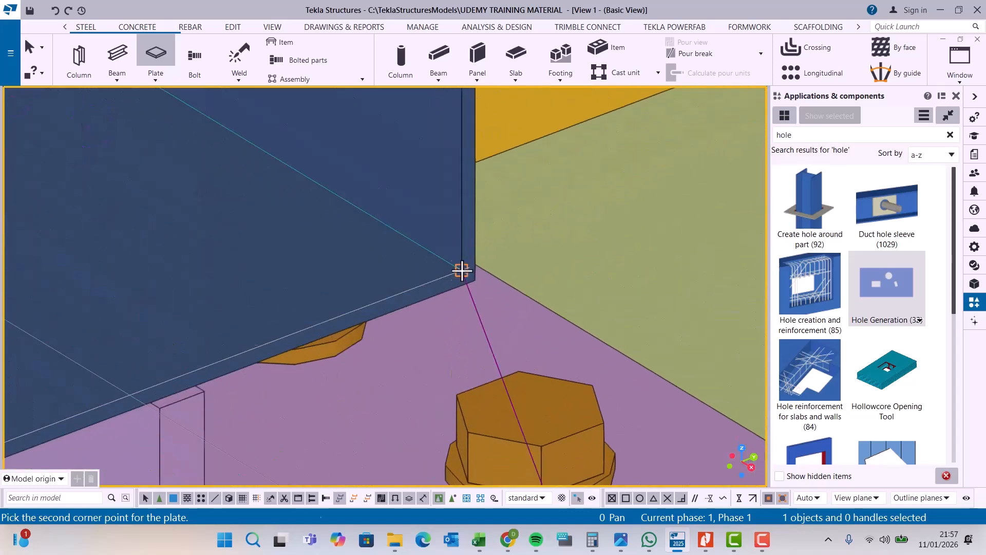
click(462, 270)
- Finish the end plate outline through the gutter's two upper corners and close it at the first corner
scroll(414, 375, down, 2)
scroll(434, 378, up, 2)
scroll(440, 159, up, 3)
scroll(423, 257, down, 2)
scroll(443, 229, up, 4)
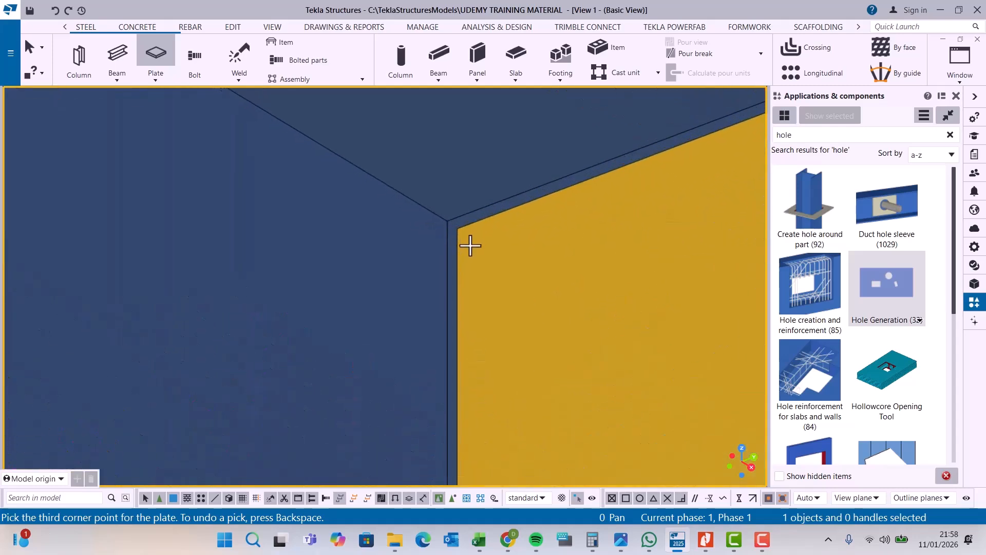
click(448, 221)
scroll(584, 211, down, 3)
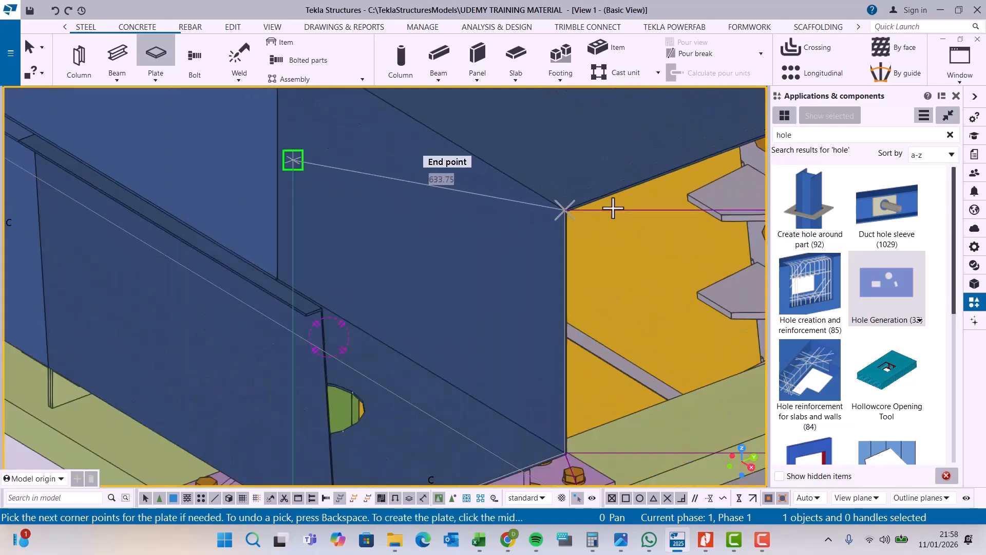
scroll(485, 255, down, 3)
scroll(386, 292, up, 6)
scroll(374, 277, down, 2)
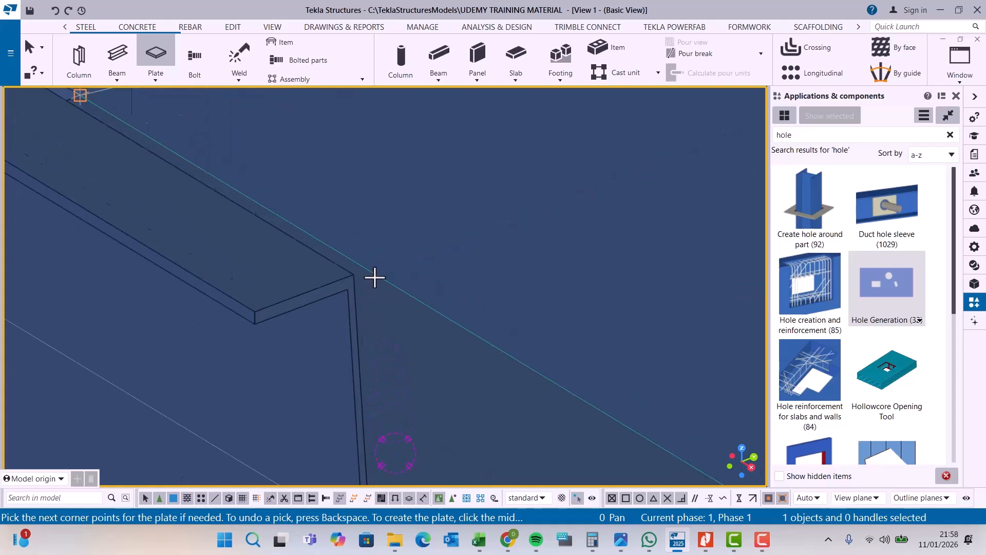
click(347, 273)
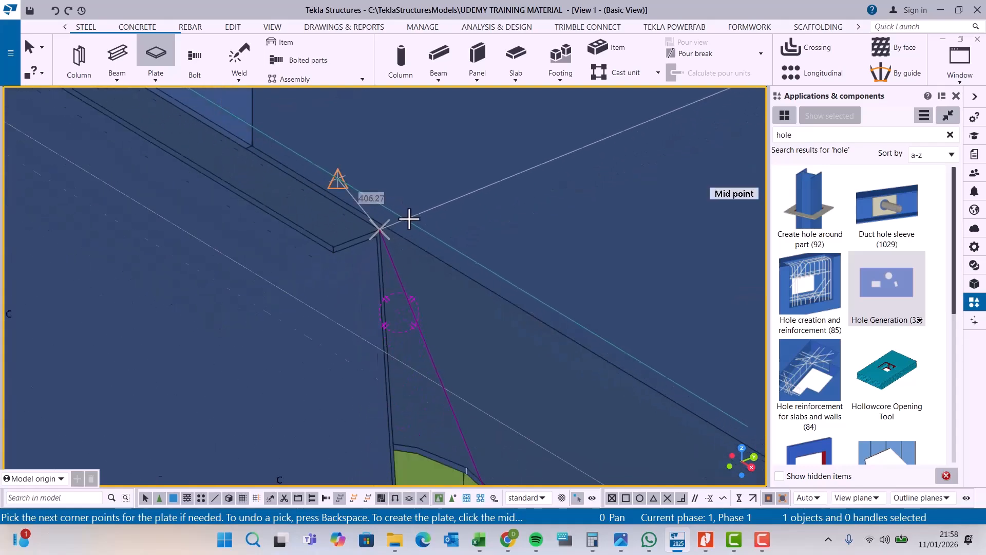
scroll(406, 216, down, 4)
scroll(432, 361, up, 4)
scroll(434, 363, up, 5)
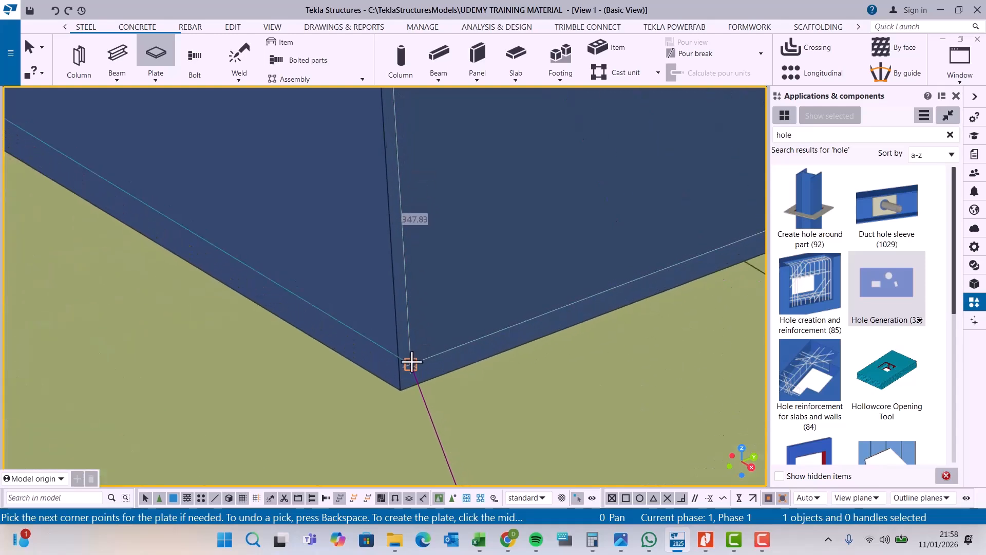
click(411, 364)
middle_click(434, 335)
right_click(578, 187)
click(601, 193)
- Set the end plate's profile to PLT3 and its class to 4
scroll(376, 331, down, 4)
double_click(534, 196)
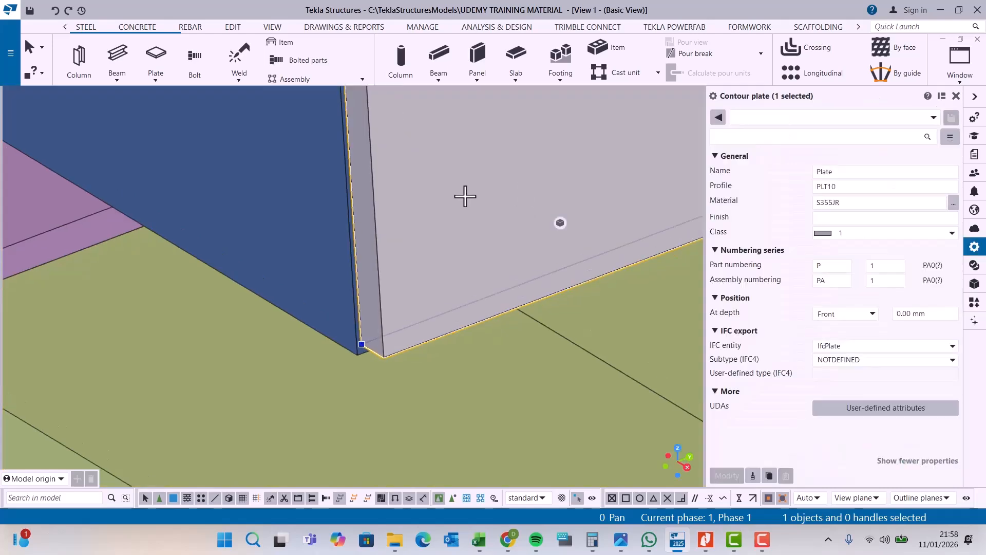
click(908, 314)
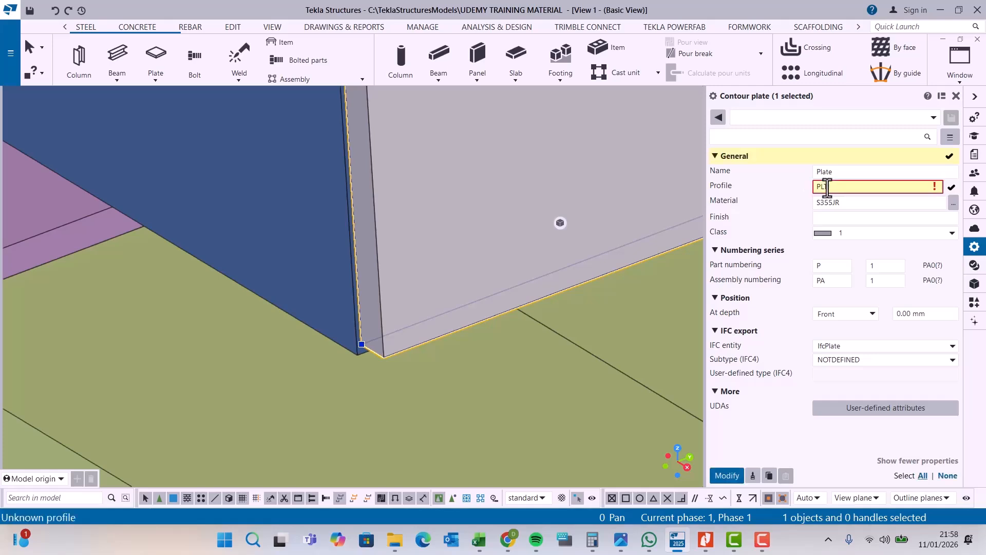
text(8)
click(951, 233)
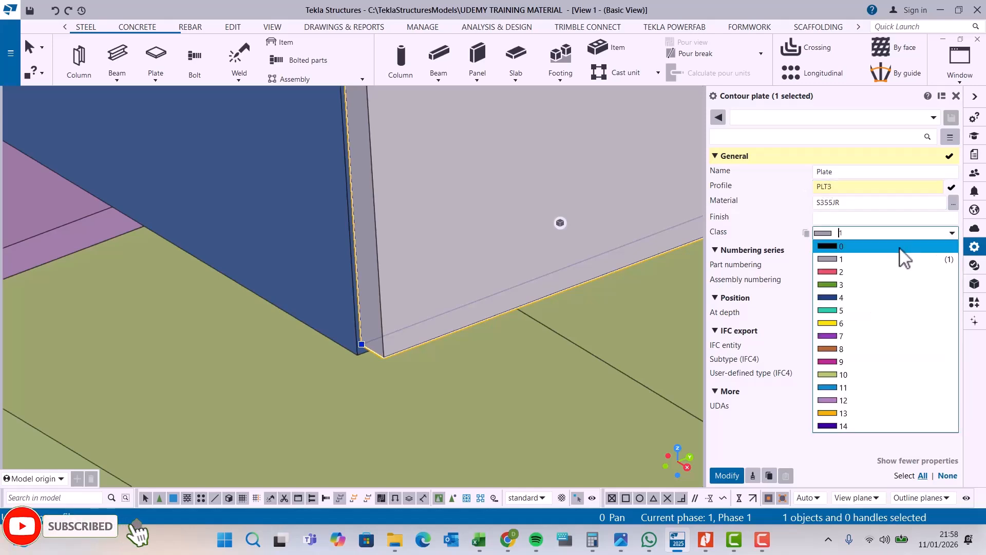
click(841, 308)
click(728, 477)
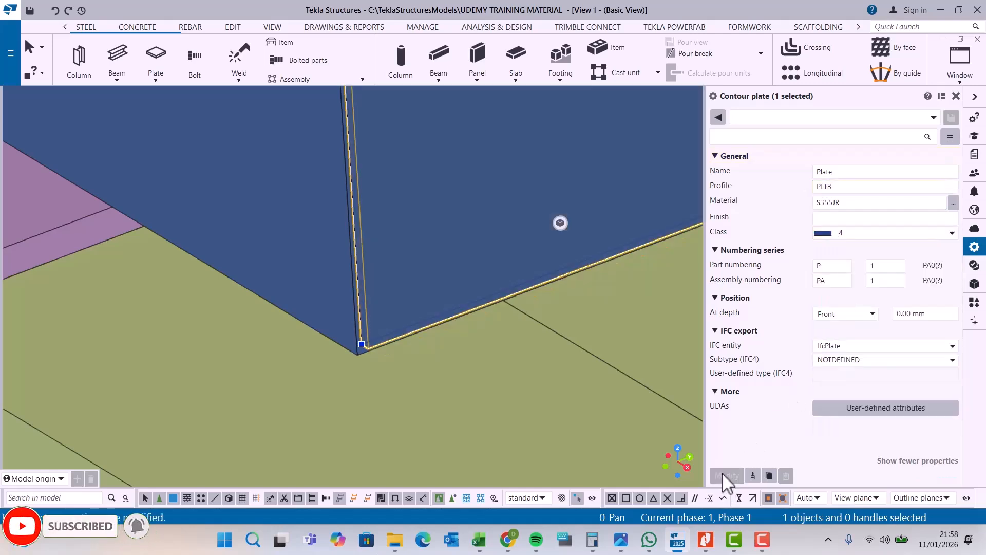
- Set the end plate's depth position to Behind so it sits inside the gutter's end
click(872, 313)
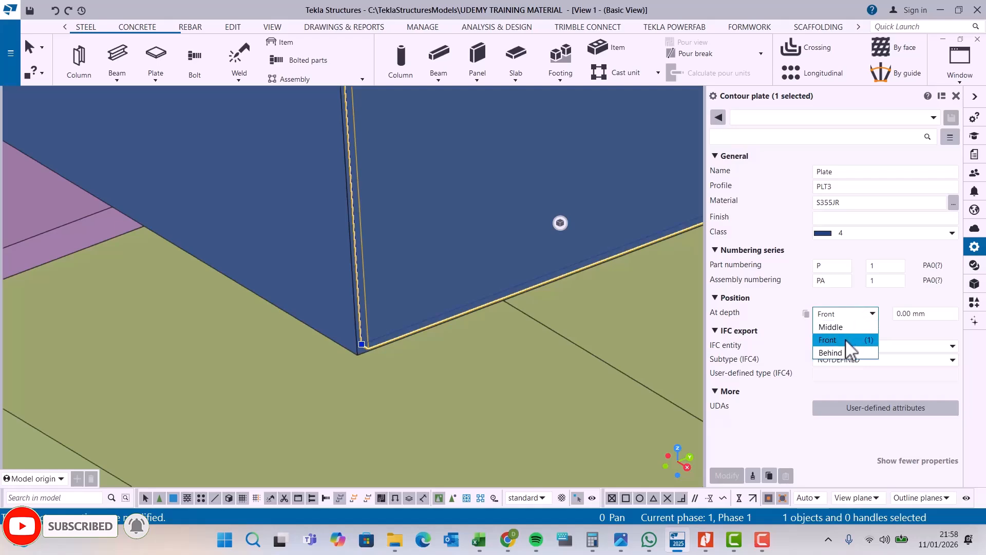
click(828, 350)
click(726, 476)
scroll(331, 347, down, 7)
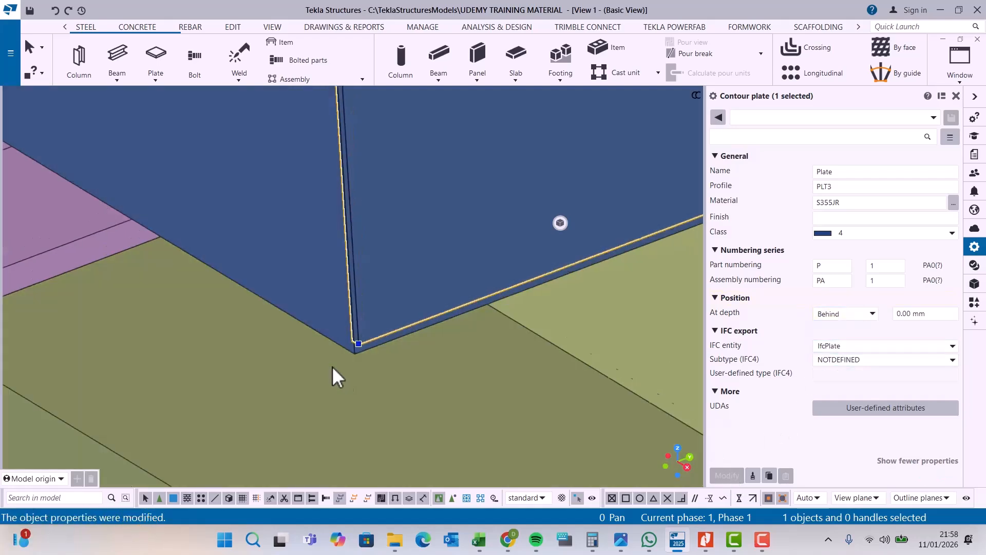
scroll(523, 269, up, 1)
right_click(496, 242)
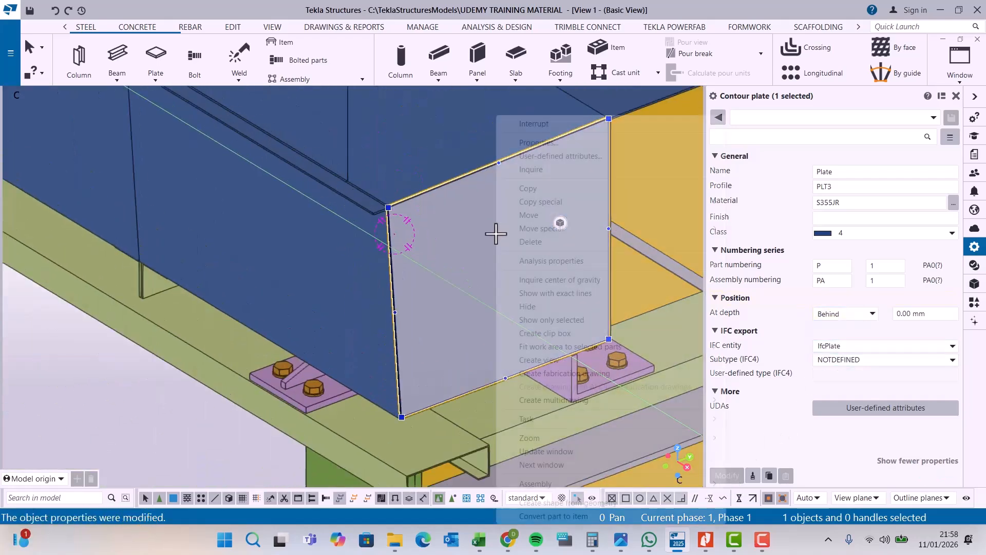
click(519, 121)
scroll(513, 304, down, 3)
scroll(513, 304, down, 1)
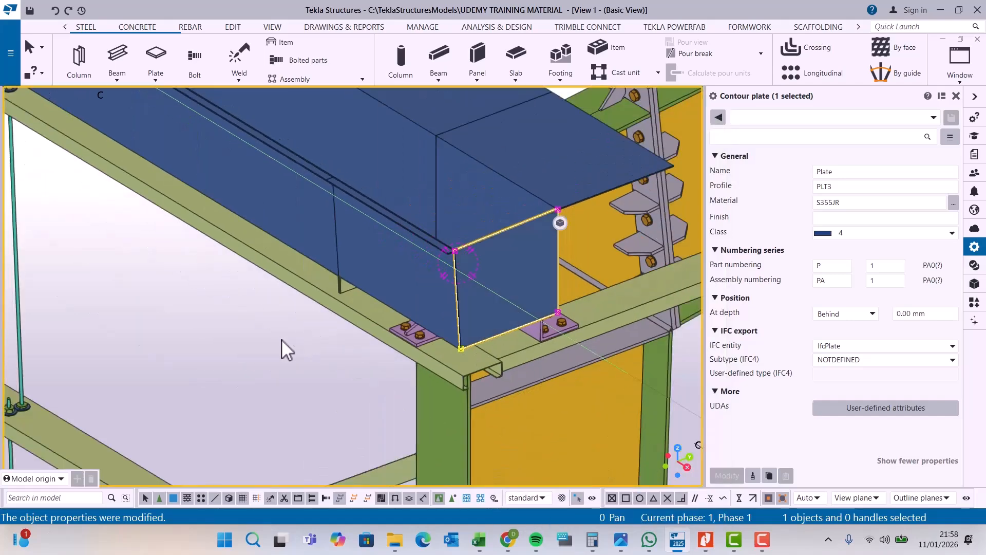
click(282, 339)
- Weld the end plate to the gutter's end piece and reselect the plate
scroll(534, 239, up, 4)
click(510, 252)
click(60, 392)
click(241, 57)
scroll(488, 275, up, 2)
click(488, 275)
click(335, 306)
right_click(507, 240)
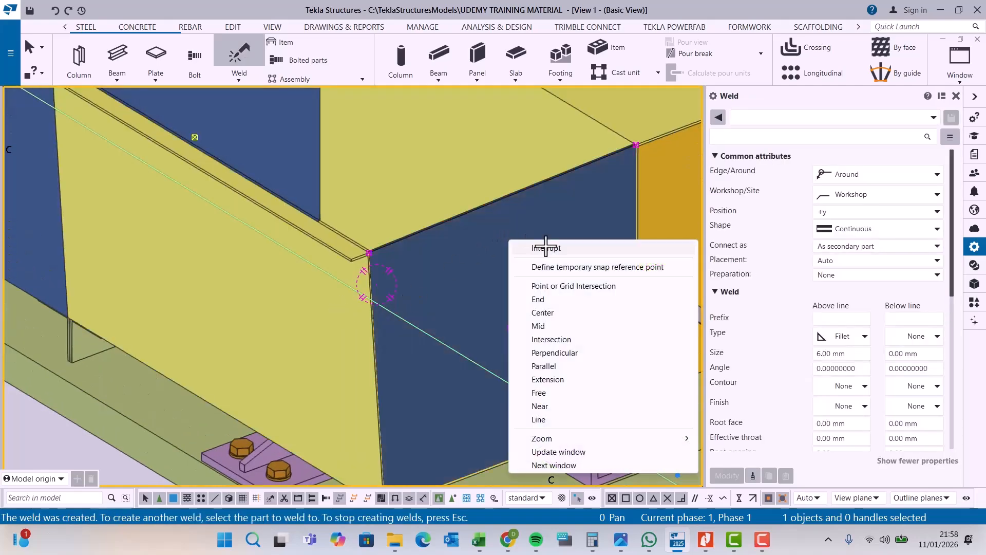
click(545, 248)
scroll(526, 290, down, 4)
click(212, 379)
click(516, 284)
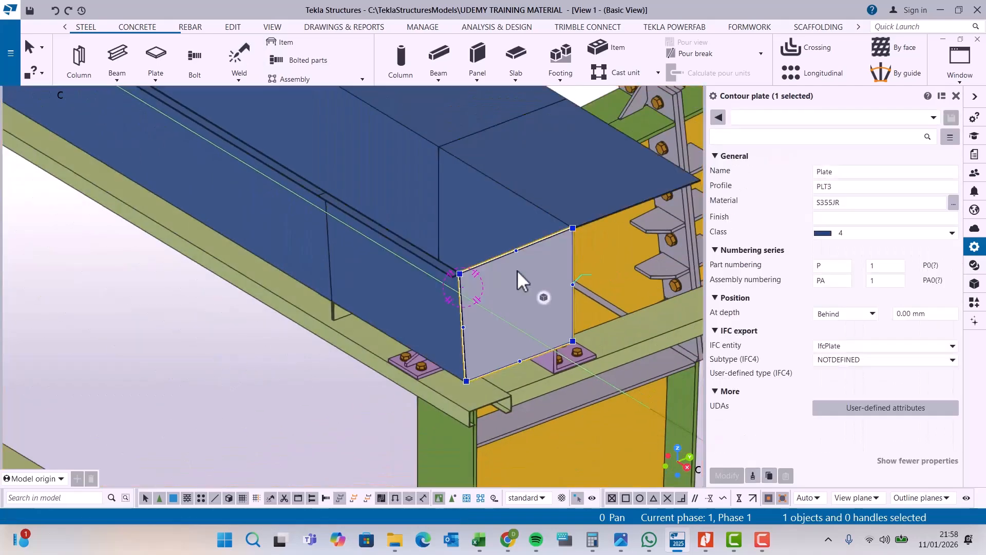
right_click(522, 279)
click(547, 188)
scroll(535, 241, down, 5)
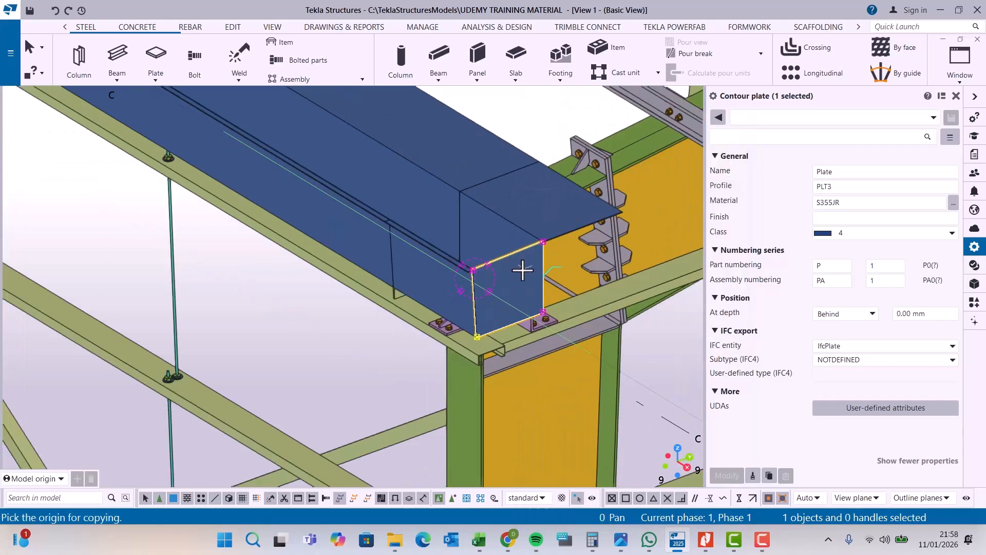
right_click(543, 212)
scroll(539, 282, up, 6)
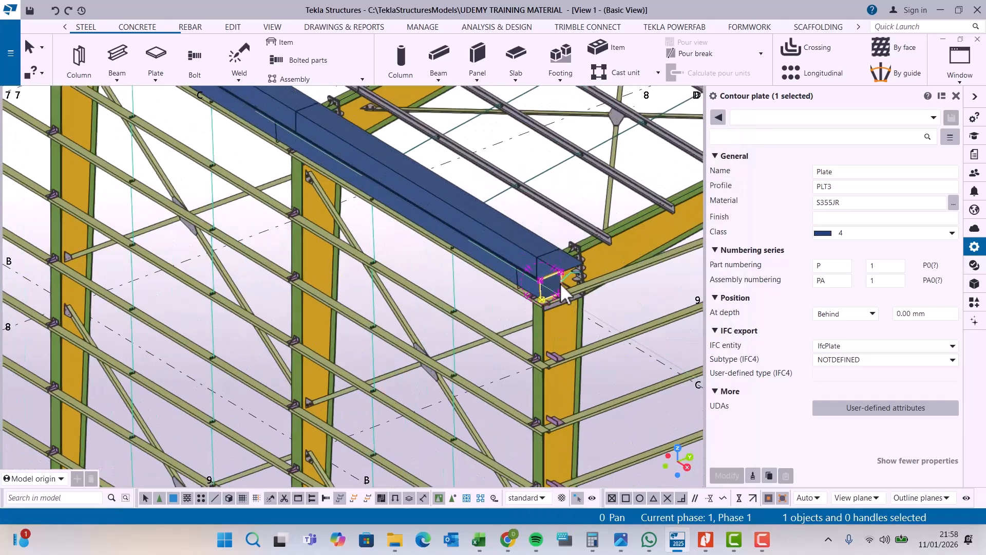
- Copy the end plate to the gutter's opposite end by mirroring it about gridline 6
right_click(545, 192)
mouse_move(595, 205)
click(801, 228)
scroll(586, 226, down, 5)
scroll(671, 254, down, 4)
scroll(419, 248, up, 10)
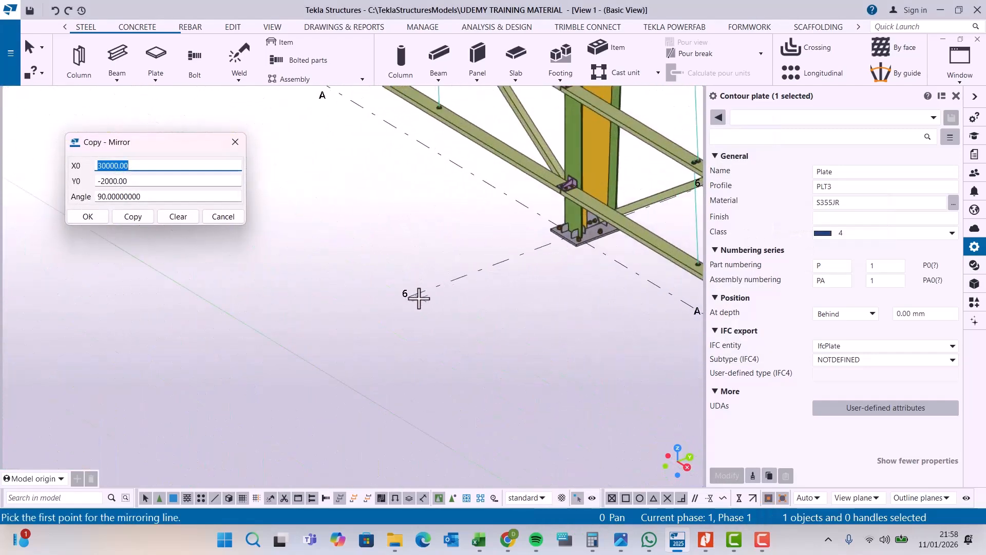
click(411, 297)
click(493, 265)
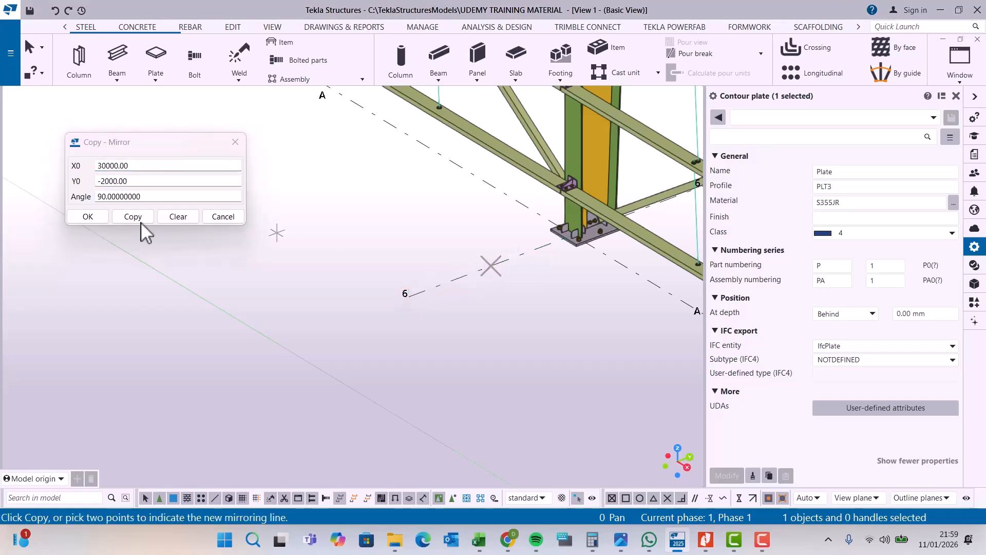
click(88, 216)
scroll(483, 370, down, 8)
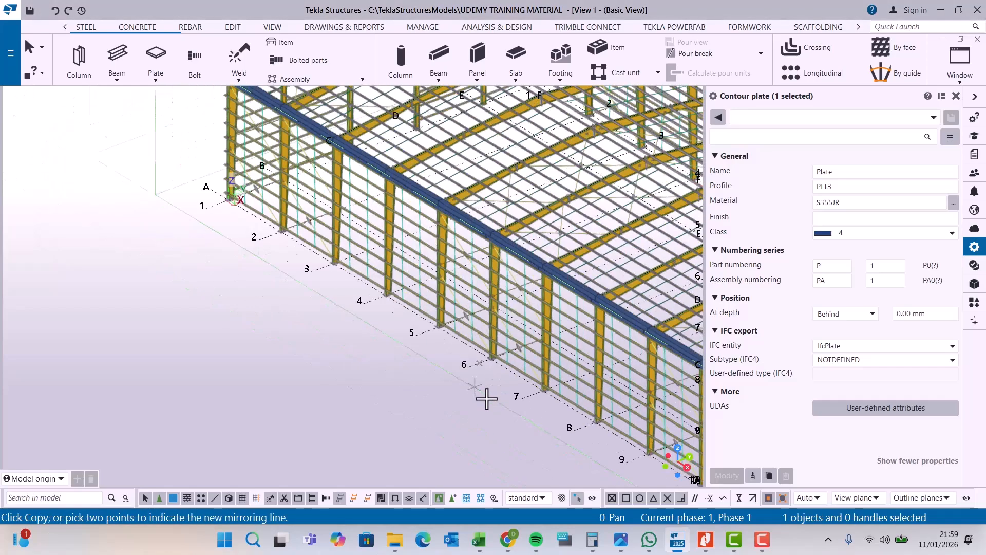
scroll(298, 154, up, 3)
scroll(292, 119, up, 5)
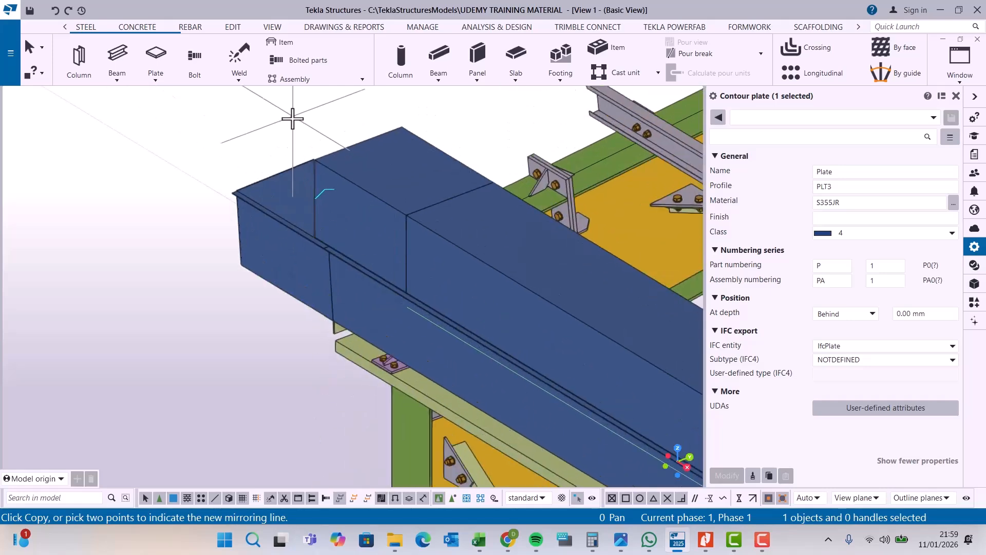
right_click(272, 135)
click(321, 138)
- Rotate the view around the gutter's gridline 1 end and examine the mirrored end plate
click(276, 28)
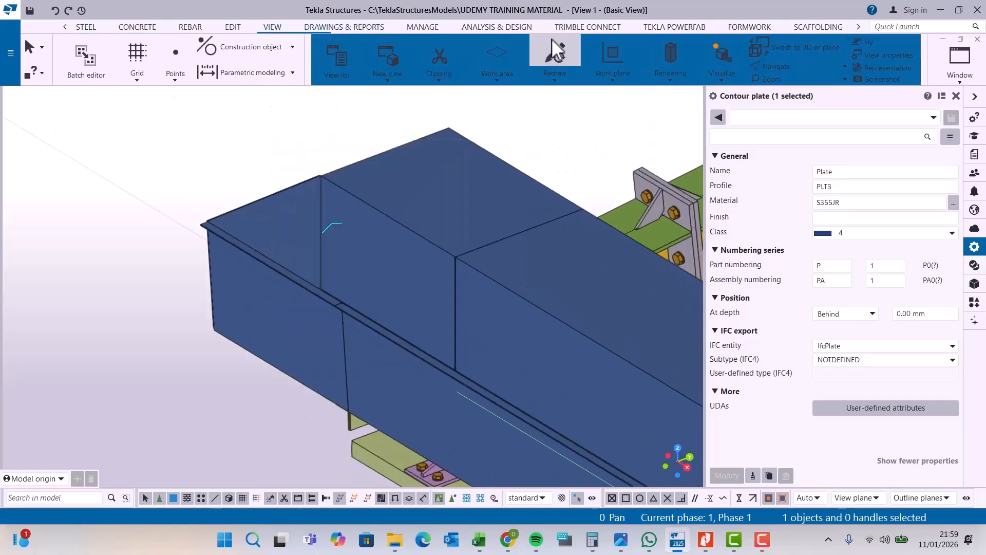
click(545, 65)
click(541, 91)
click(314, 267)
drag(351, 280, 371, 282)
right_click(172, 156)
click(206, 164)
click(288, 229)
scroll(231, 201, down, 6)
scroll(275, 242, up, 4)
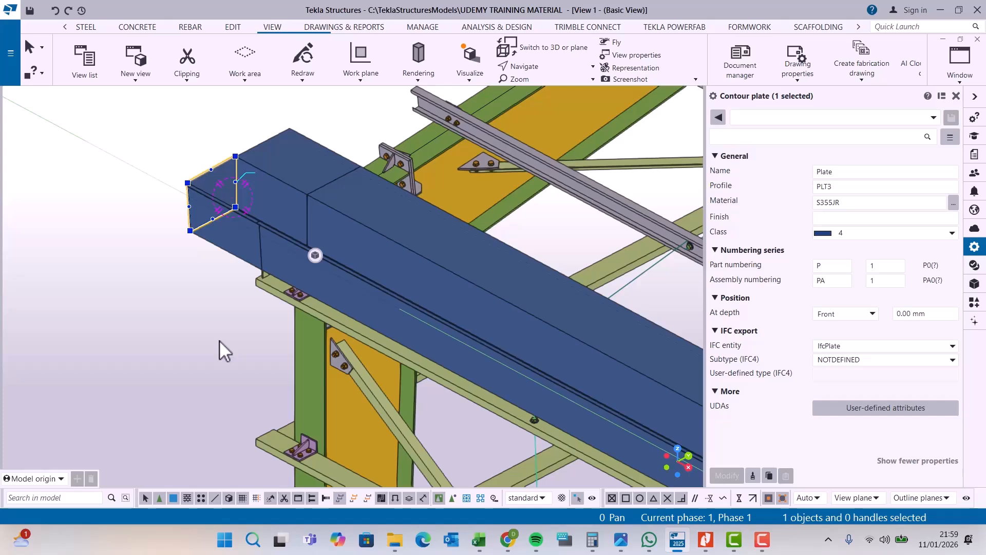
scroll(149, 313, down, 4)
scroll(210, 244, up, 4)
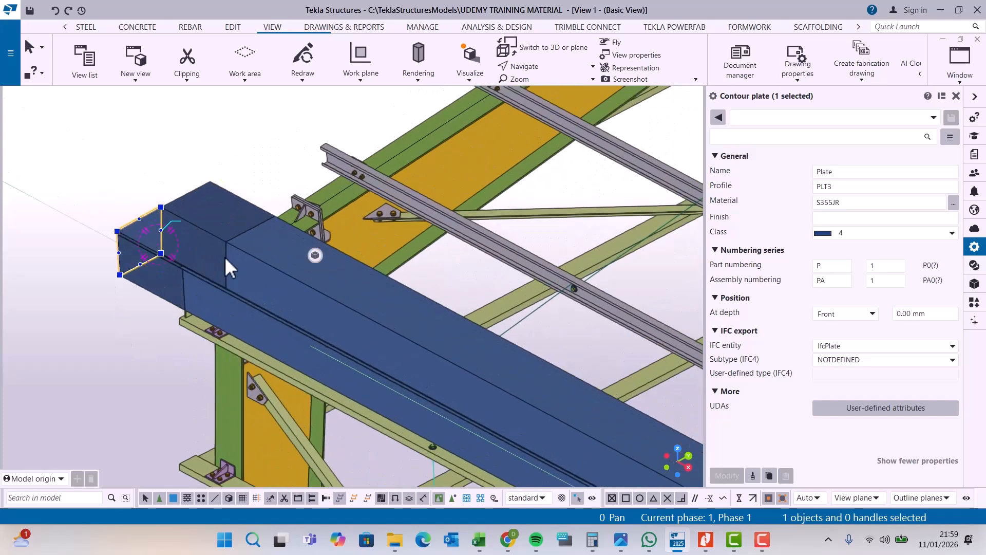
- Turn the view to face the building's gable end, with rotation -90 around Z and 0 around X
click(534, 70)
click(548, 85)
click(309, 298)
drag(308, 298, 341, 269)
right_click(288, 156)
click(308, 165)
double_click(315, 167)
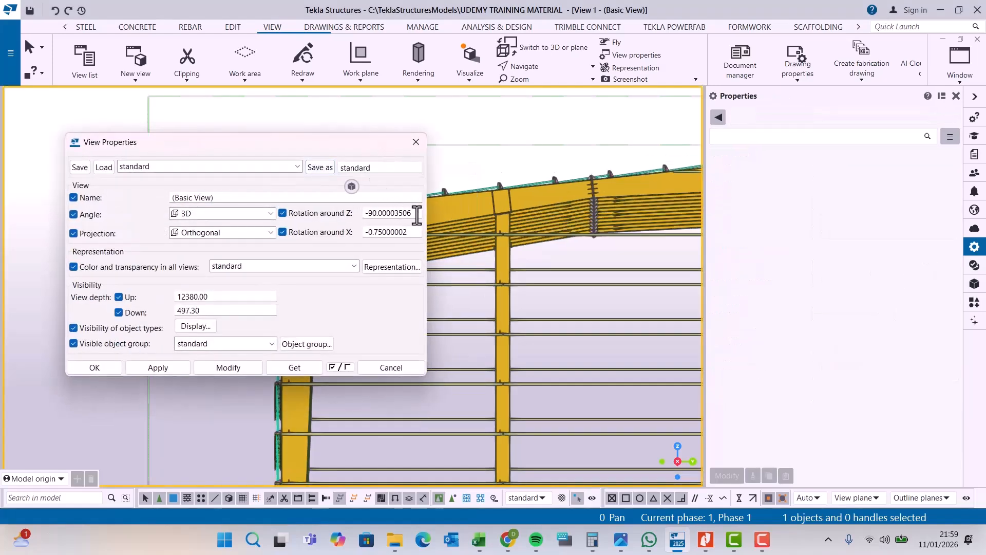
drag(407, 236, 364, 237)
drag(415, 214, 376, 216)
key(BackSpace)
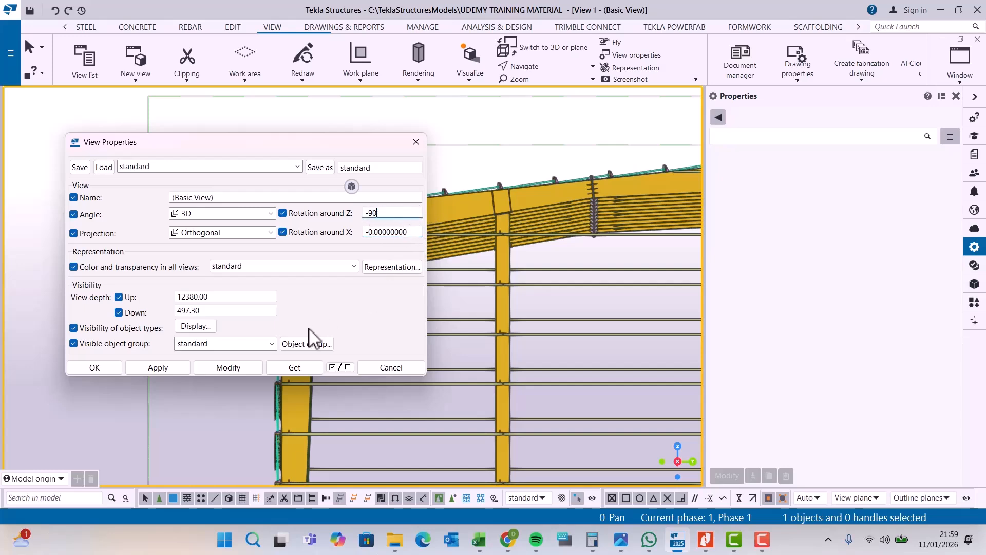
click(239, 369)
click(113, 366)
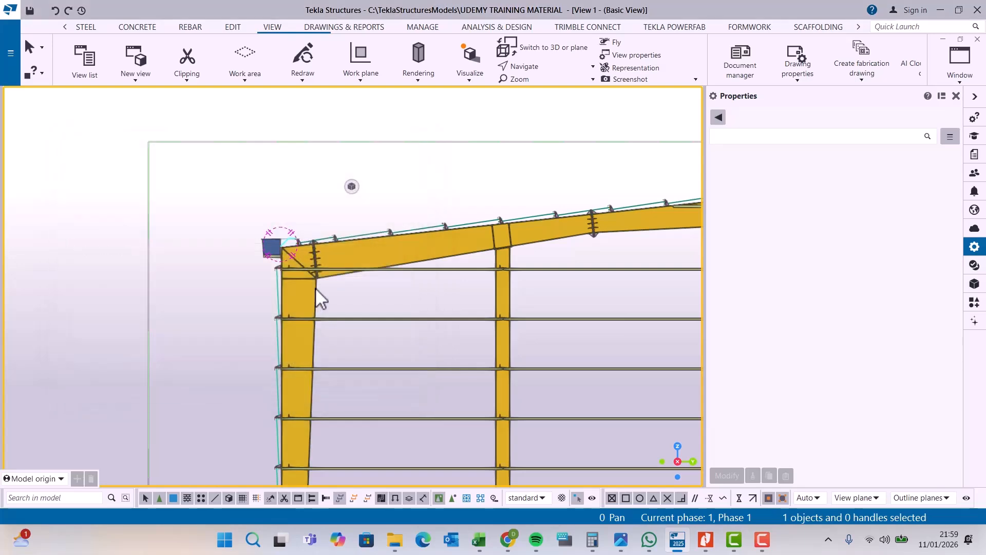
- Select all parts of the complete eaves gutter along gridline A and rotate the model into a 3D view showing the gable on gridline 11
scroll(259, 234, up, 3)
scroll(260, 236, up, 5)
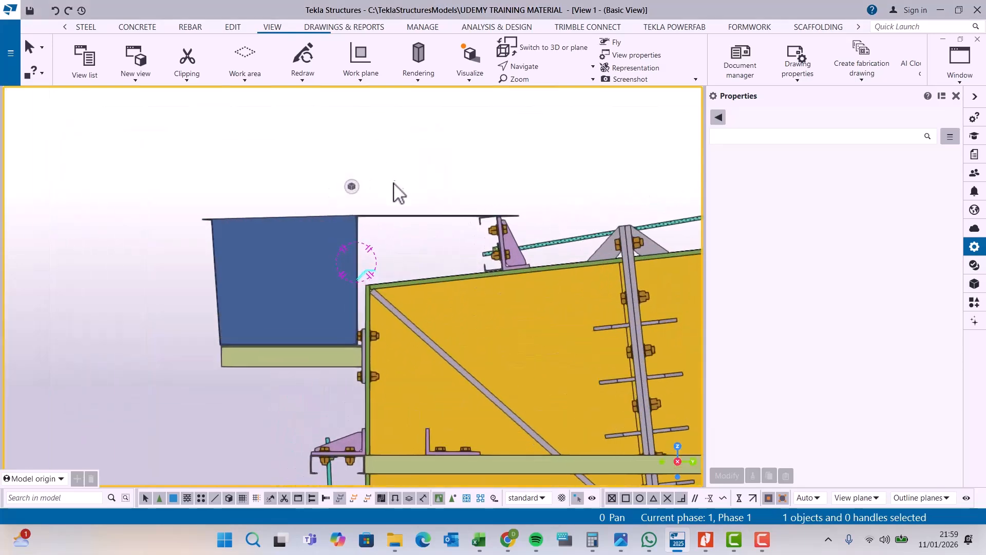
drag(267, 242, 183, 248)
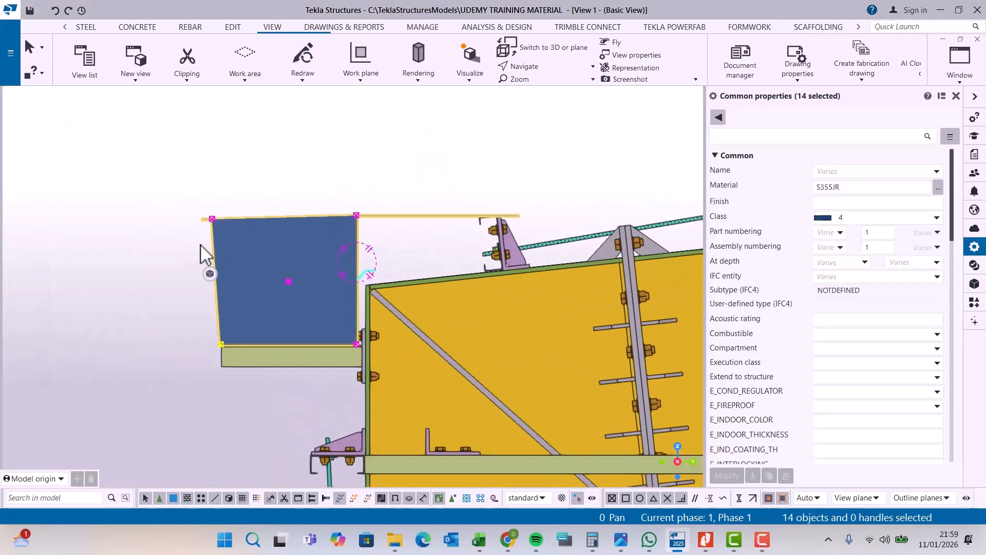
click(557, 66)
click(560, 93)
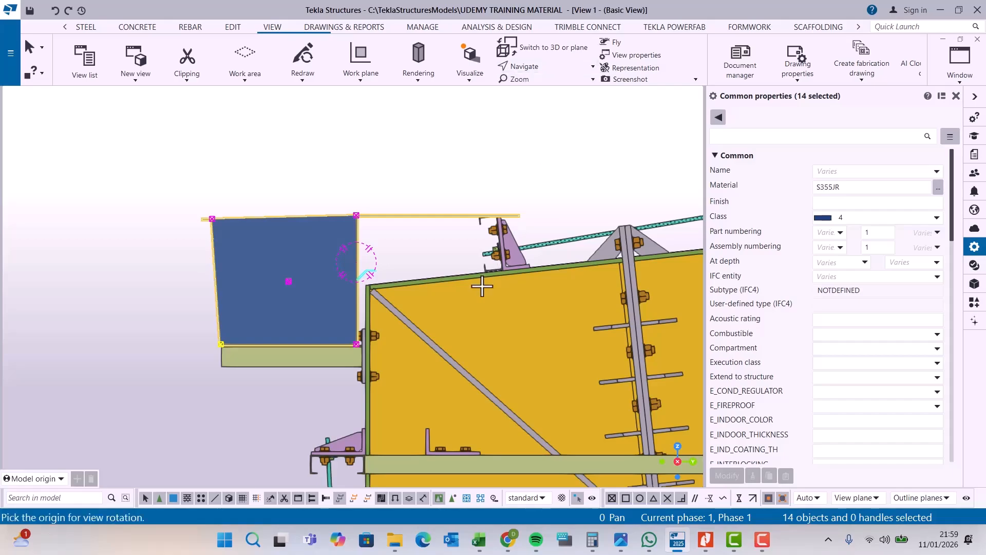
click(483, 285)
drag(499, 288, 594, 282)
right_click(616, 183)
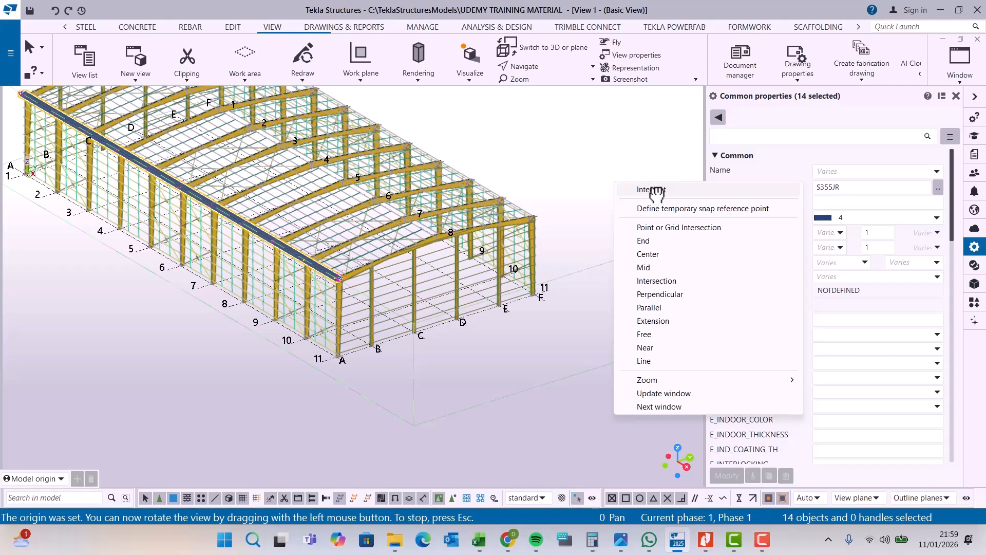
click(651, 190)
- Mirror-copy the selected gutter to gridline F about the line midway between gridlines C and D, with X0 60000, Y0 14000 and angle 180
right_click(594, 161)
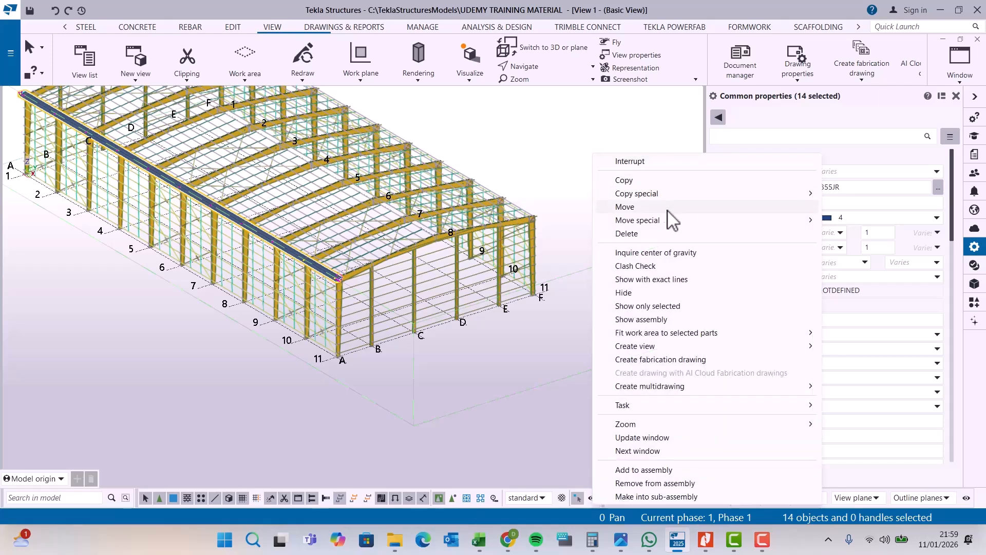
mouse_move(667, 195)
click(854, 221)
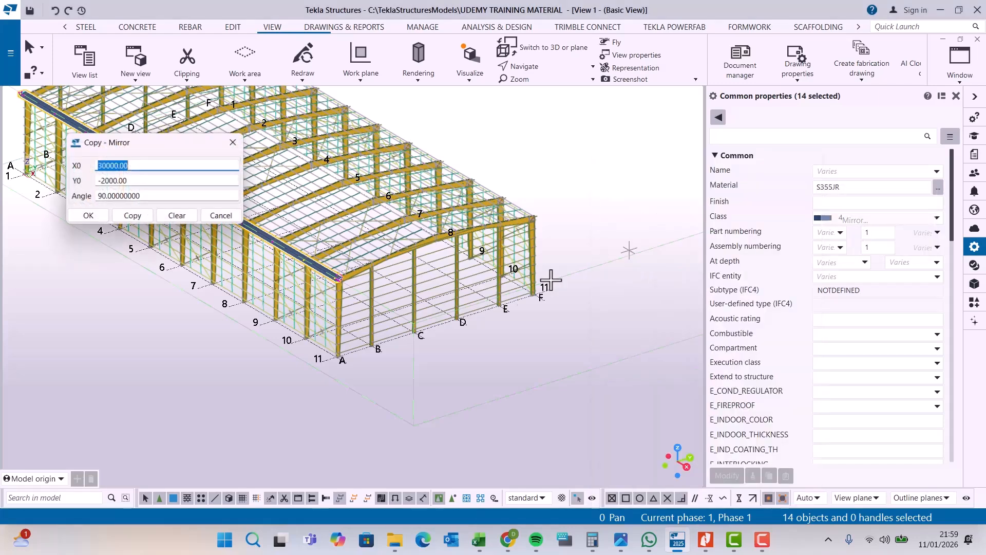
scroll(389, 342, up, 2)
scroll(451, 286, up, 3)
click(507, 324)
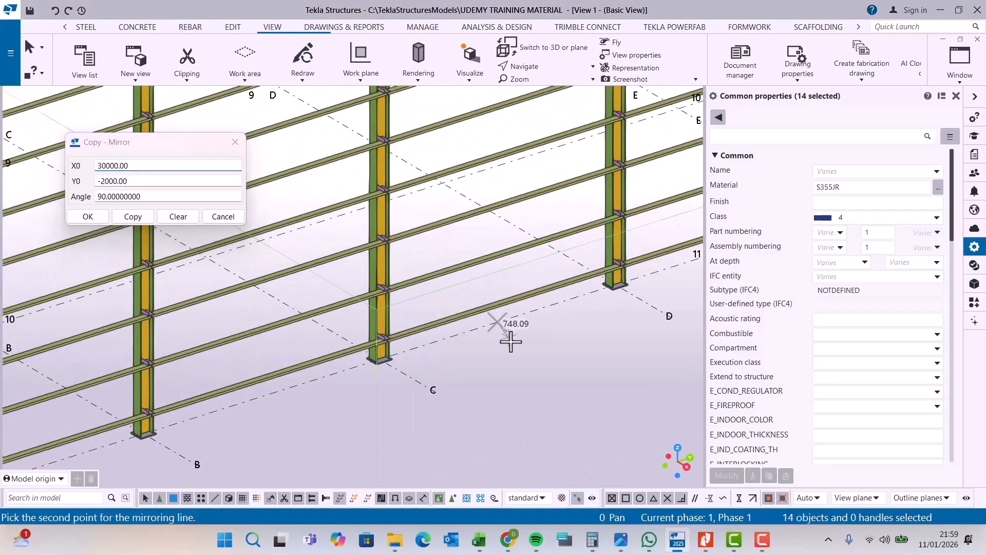
scroll(406, 257, up, 2)
scroll(437, 288, up, 2)
click(438, 302)
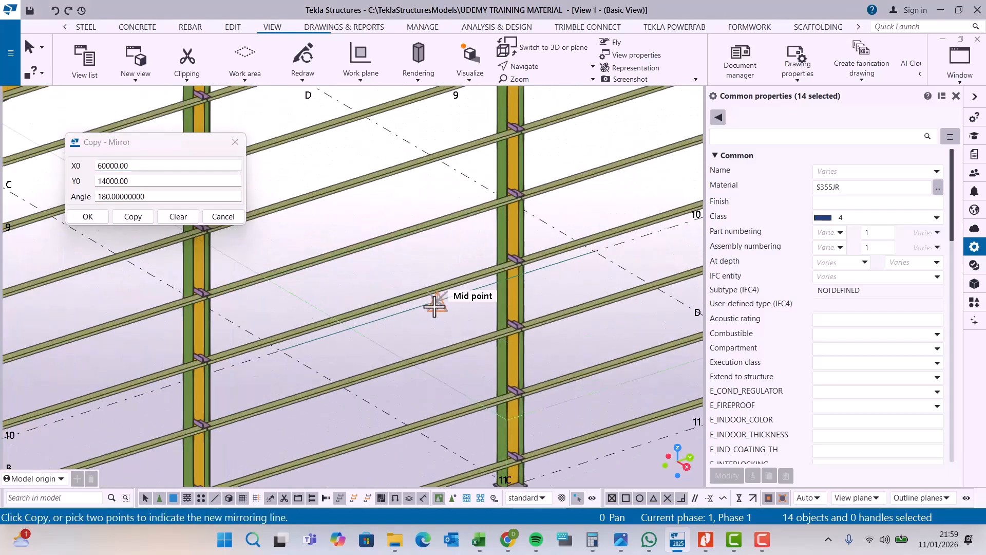
scroll(438, 302, up, 2)
click(135, 215)
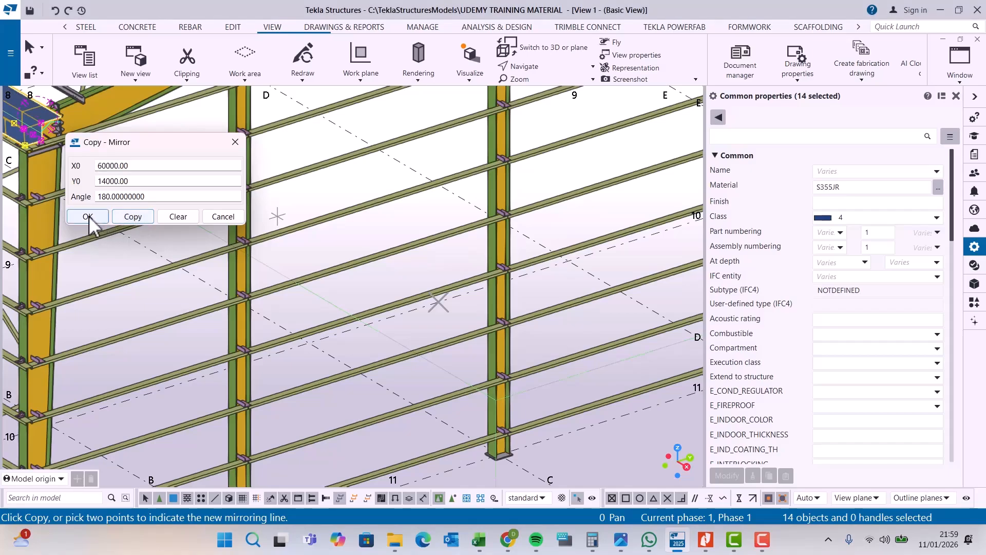
scroll(350, 283, down, 6)
scroll(408, 201, up, 5)
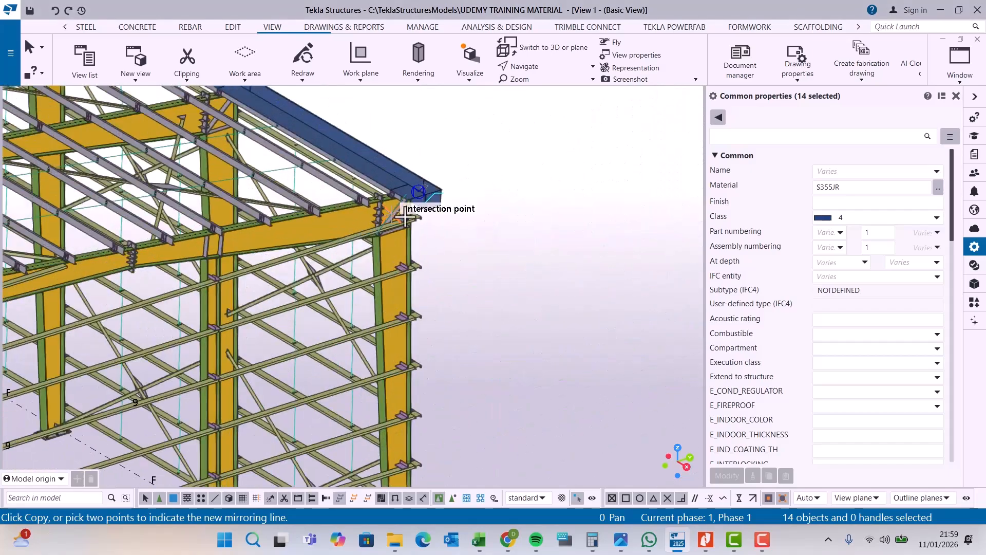
right_click(503, 160)
click(539, 168)
- Rotate the model to examine the copied gutter along gridline F, enlarge the model view and save the model
click(519, 67)
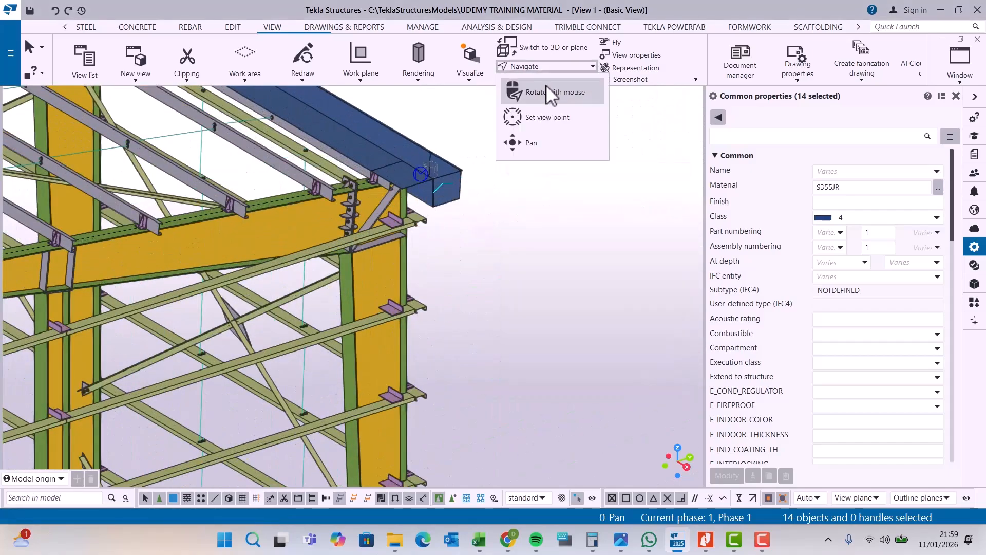
click(539, 93)
click(405, 180)
drag(405, 181, 303, 253)
scroll(304, 253, down, 6)
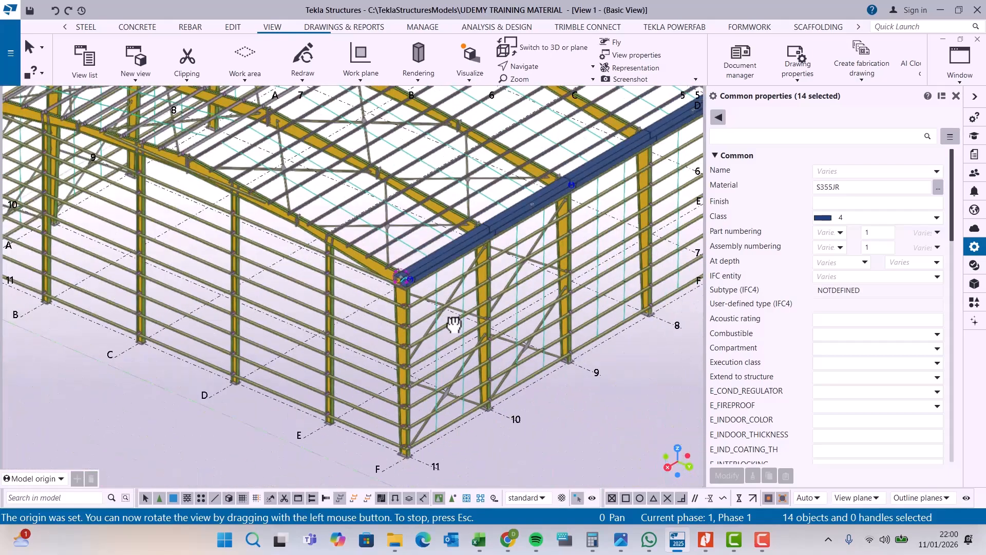
scroll(466, 327, down, 8)
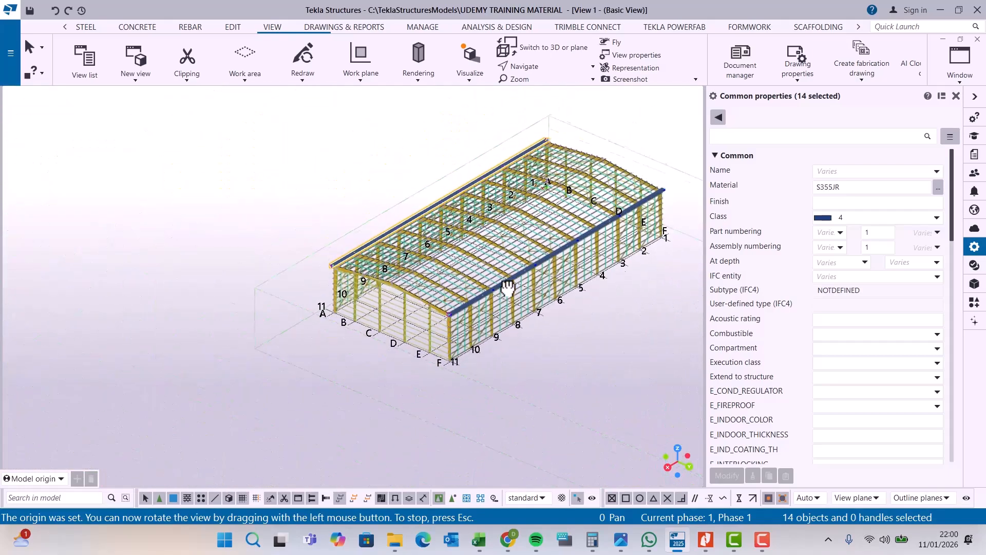
click(975, 106)
scroll(770, 221, up, 5)
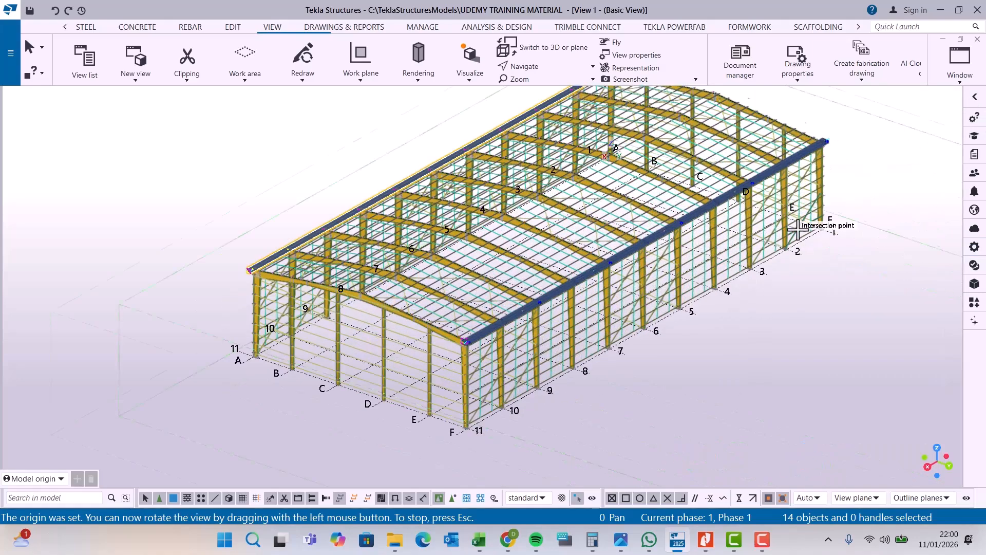
right_click(812, 157)
click(834, 163)
scroll(791, 208, down, 2)
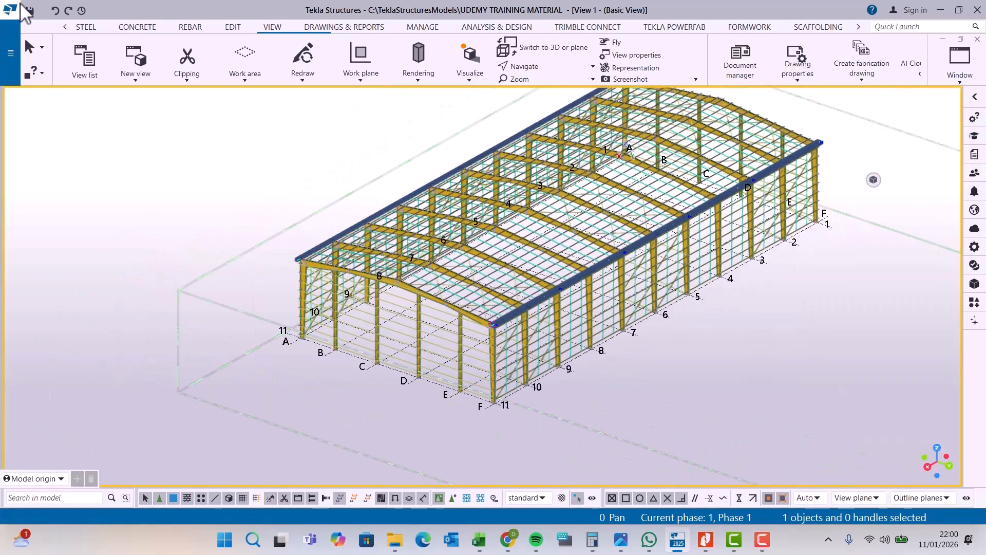
scroll(575, 267, up, 2)
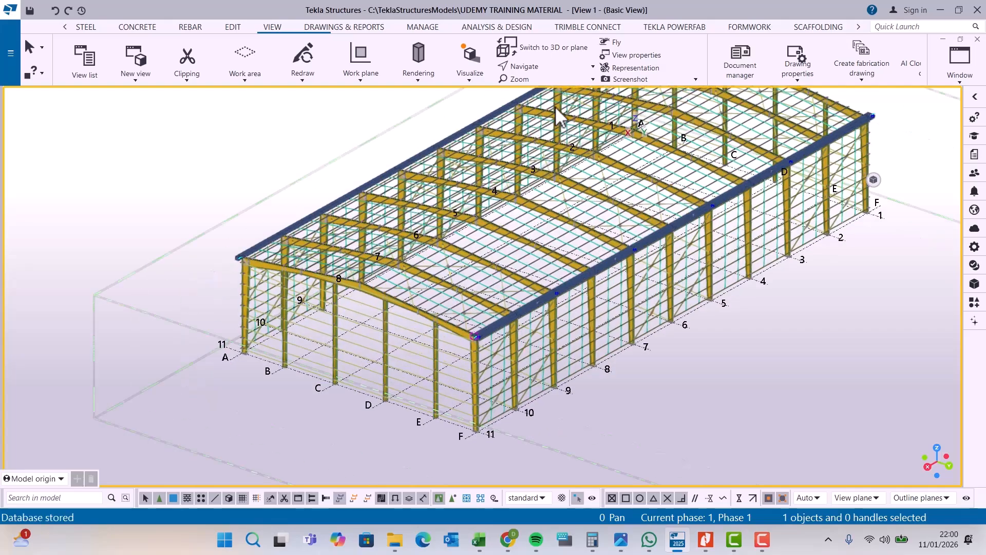
- Examine the copied gutter's end at the corner of gridlines F and 11 close up, and save the model again
click(542, 68)
click(544, 92)
click(494, 333)
drag(494, 333, 497, 358)
scroll(497, 358, up, 10)
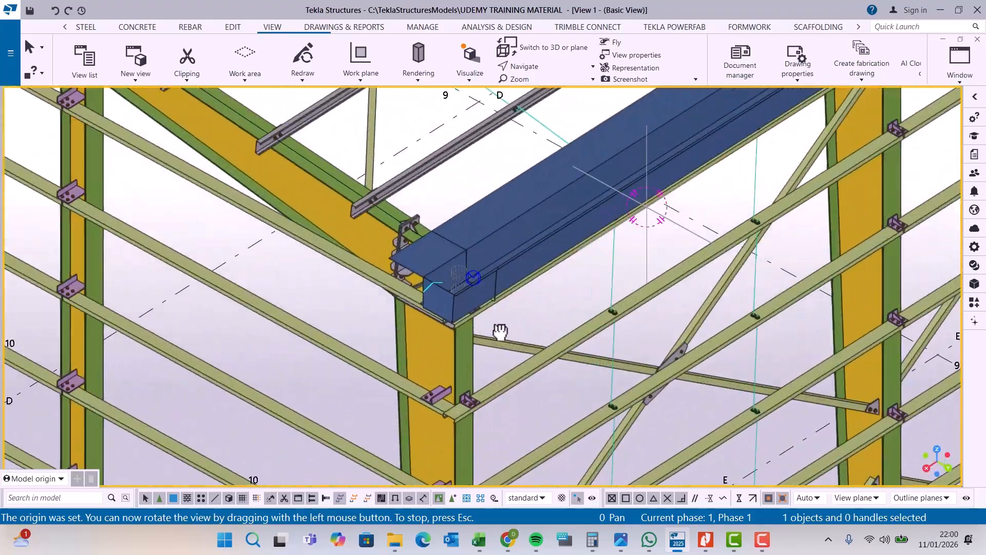
scroll(500, 331, up, 1)
right_click(558, 303)
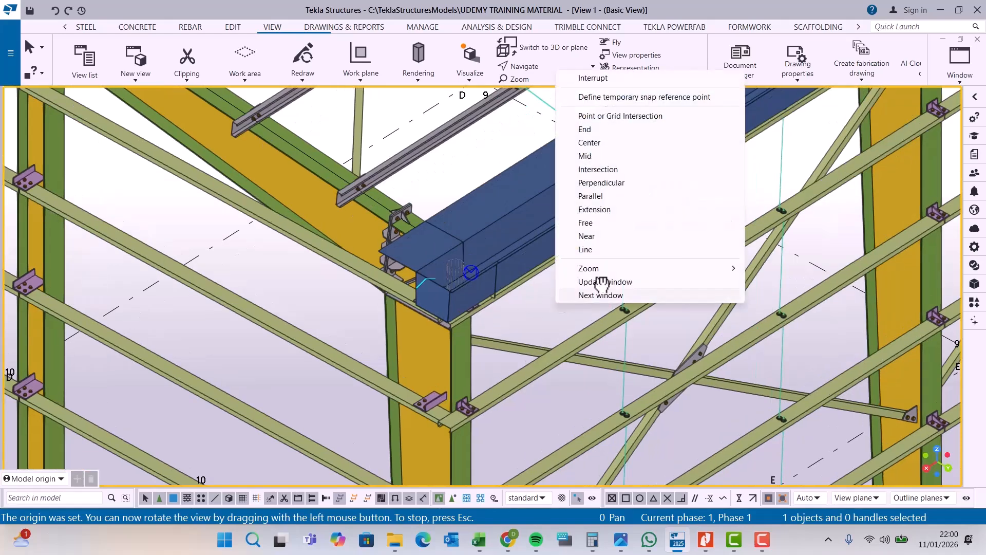
click(592, 81)
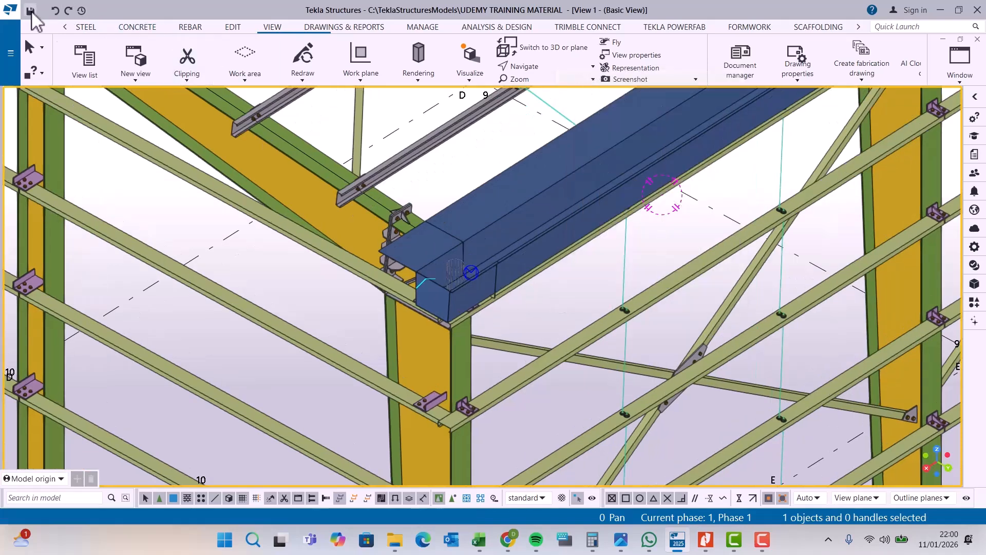
key(ctrl+s)
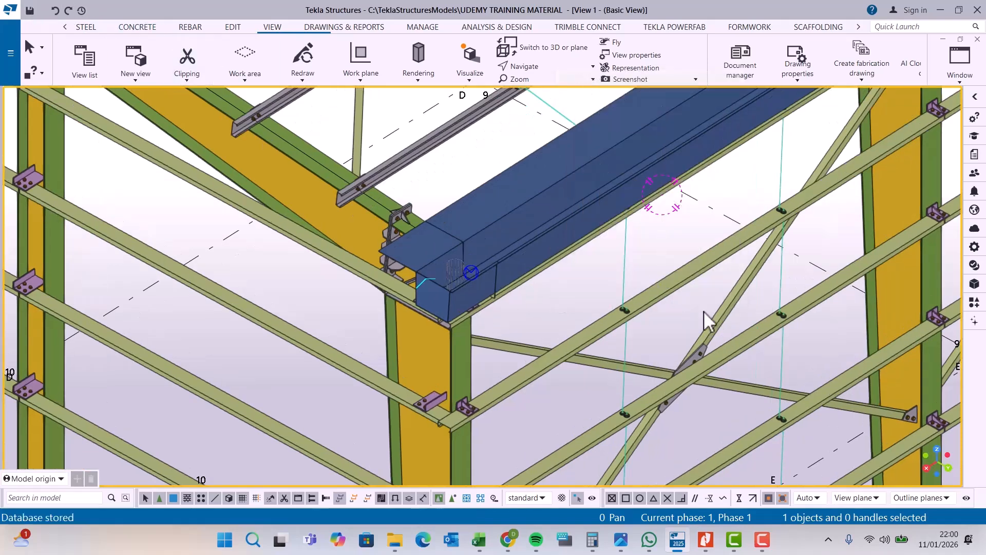